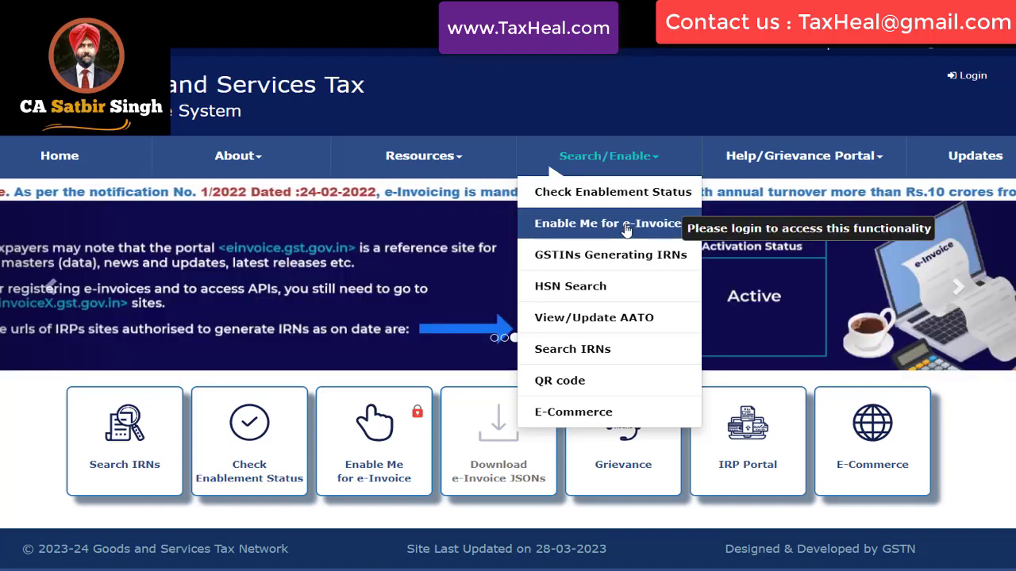
left_click(626, 225)
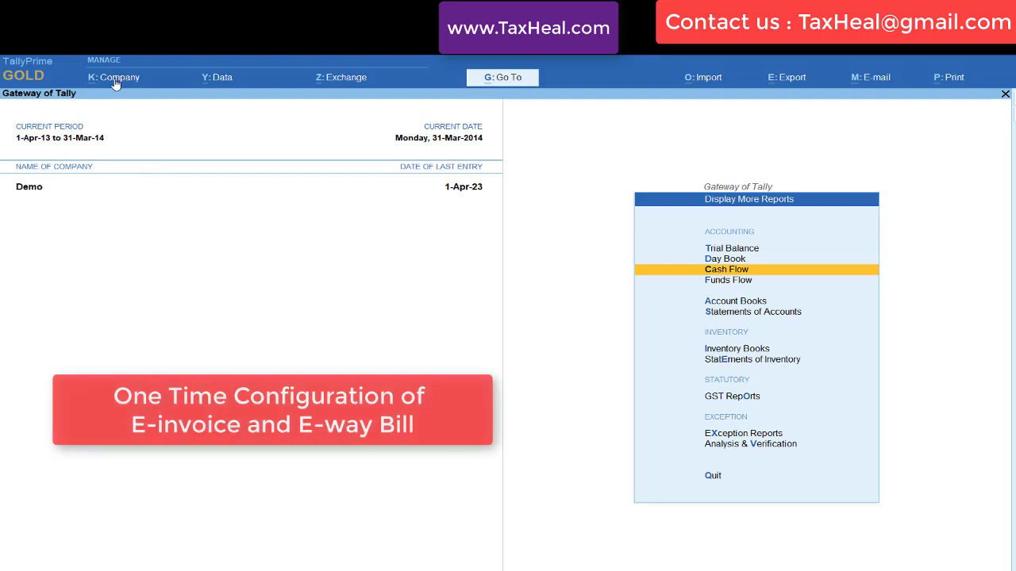
In TallyPrime, open the Demo company's features and go into its GST details with Goods and Services Tax enabled
left_click(115, 79)
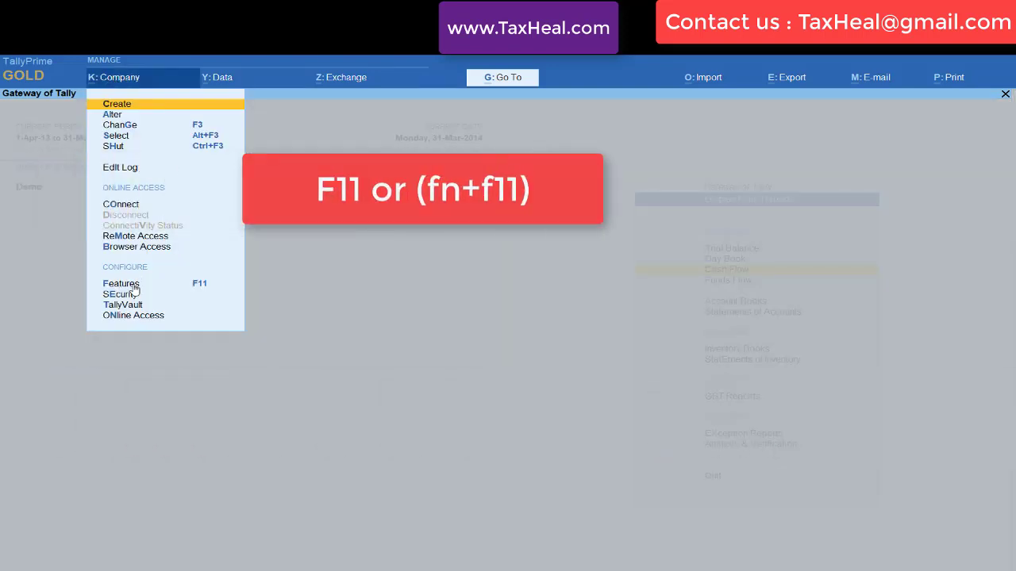
left_click(135, 290)
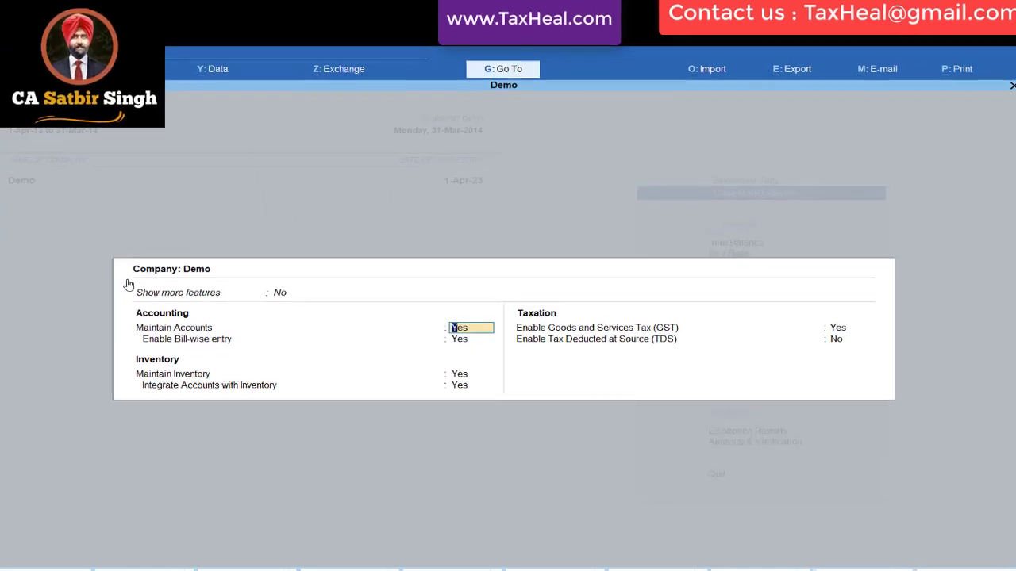
key("Return")
key("Return")
key("Return")
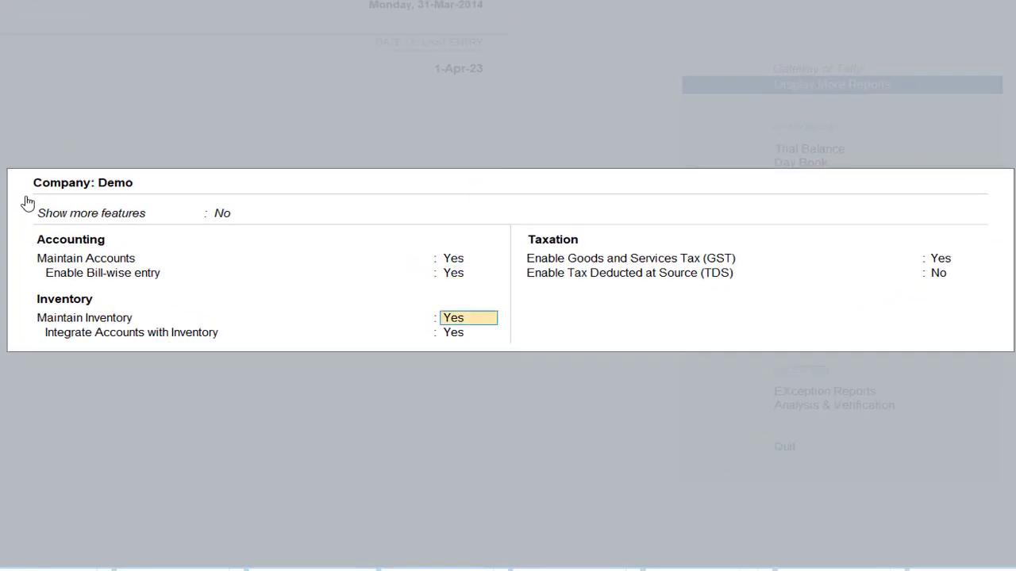
key("Return")
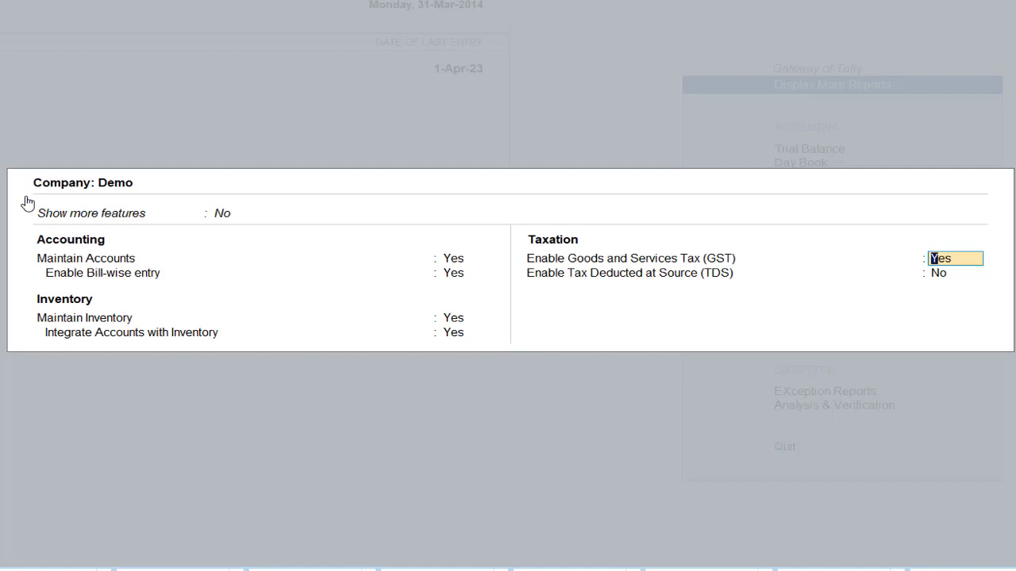
key("Return")
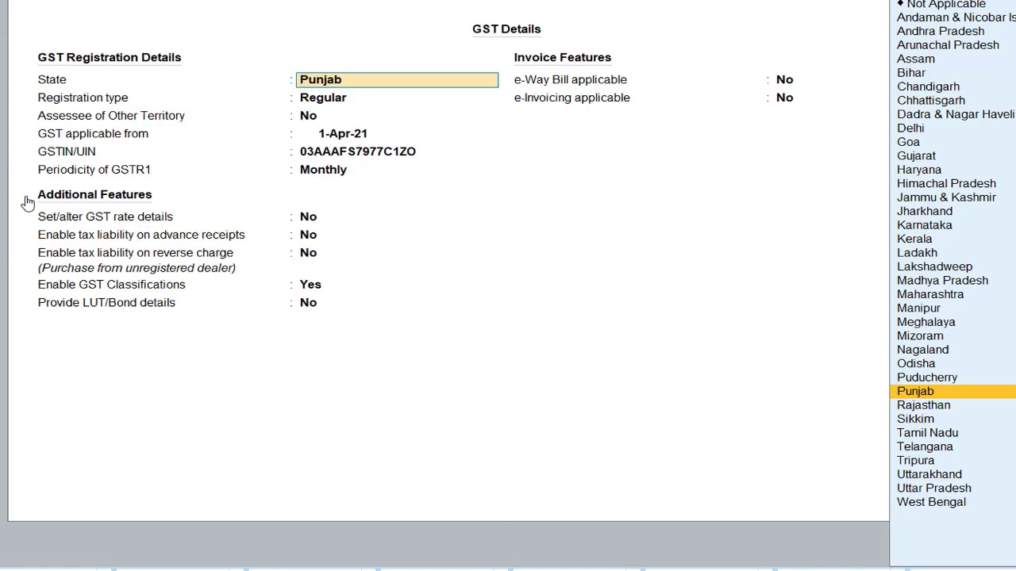
Accept the GST registration details with state Punjab, registration type Regular, GST applicable from 1-Apr-21 and monthly GSTR1 periodicity
key("Return")
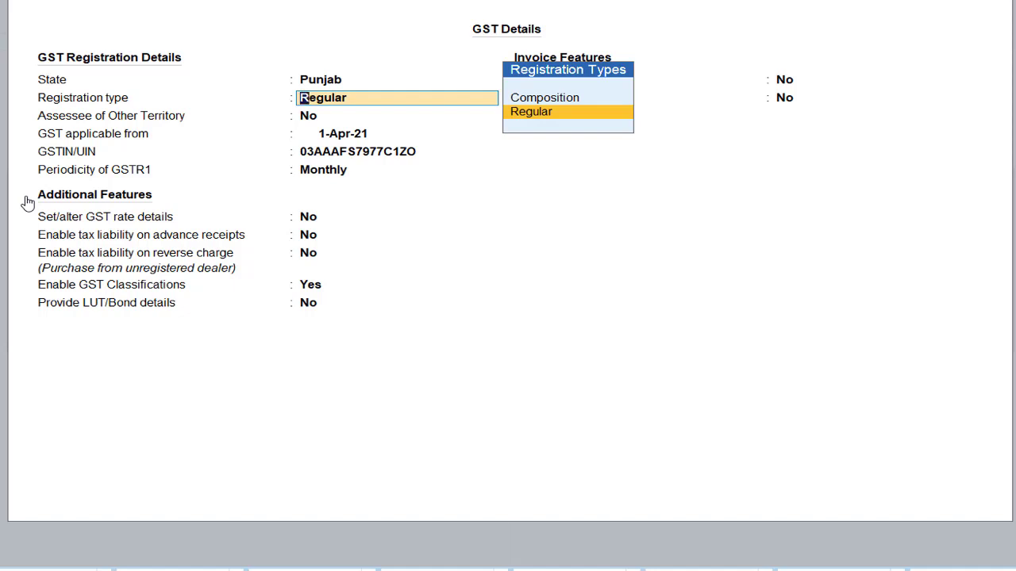
key("Return")
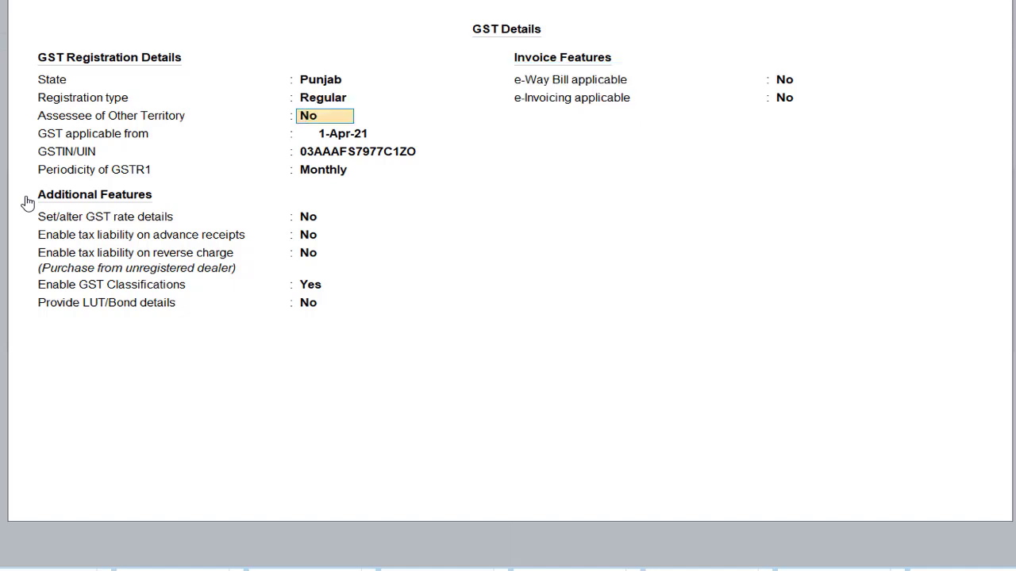
key("Return")
key("Return")
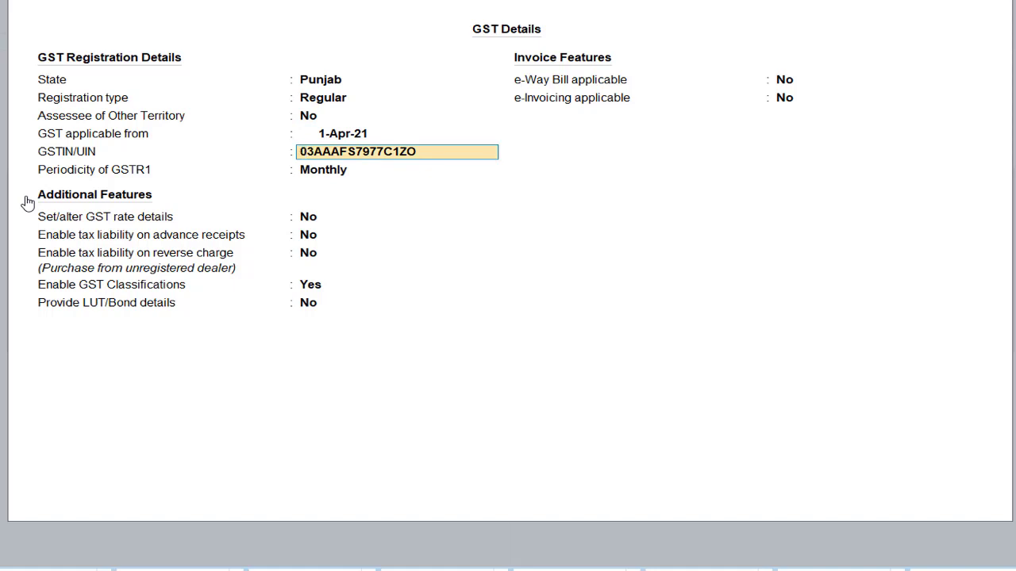
key("Return")
key("Return")
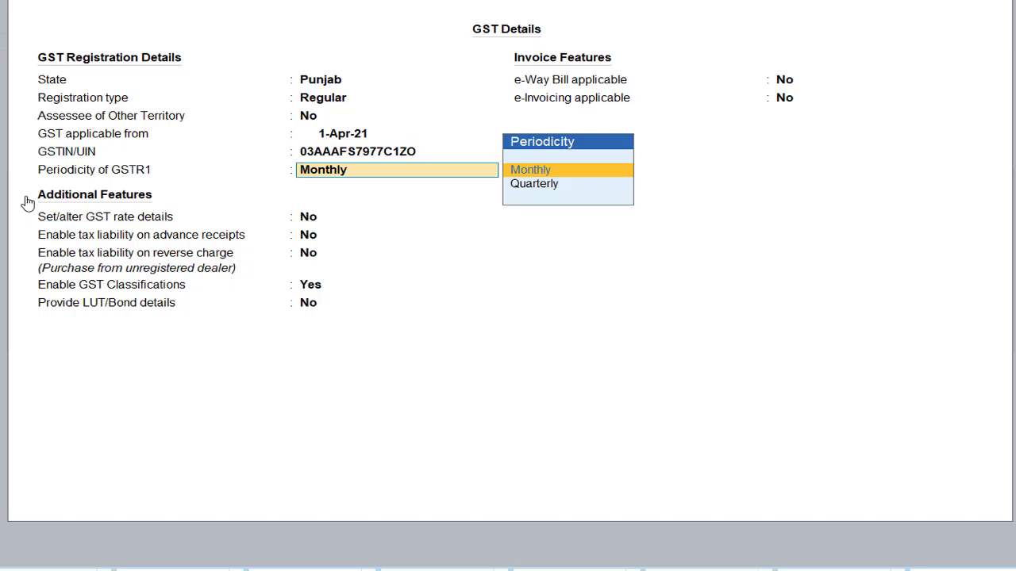
key("Return")
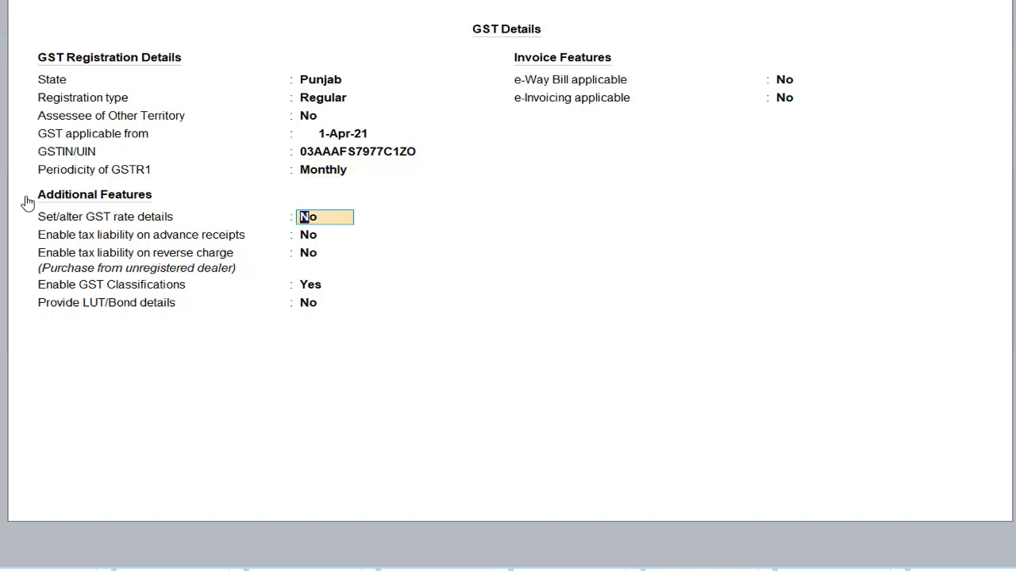
Accept the additional GST features with only GST Classifications enabled, leaving rate details, advance receipts, reverse charge and LUT/Bond at No
key("Return")
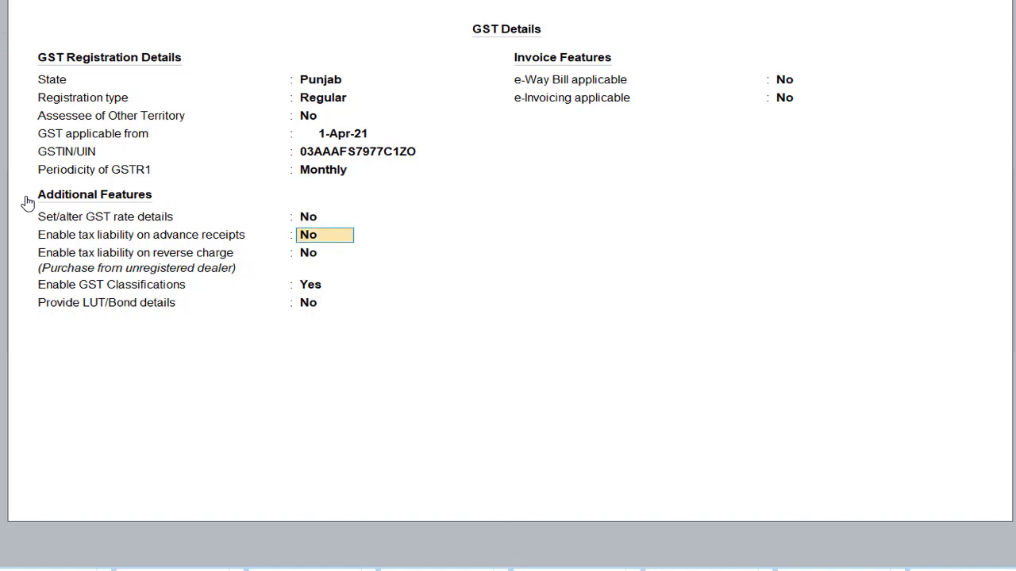
key("Return")
key("Return")
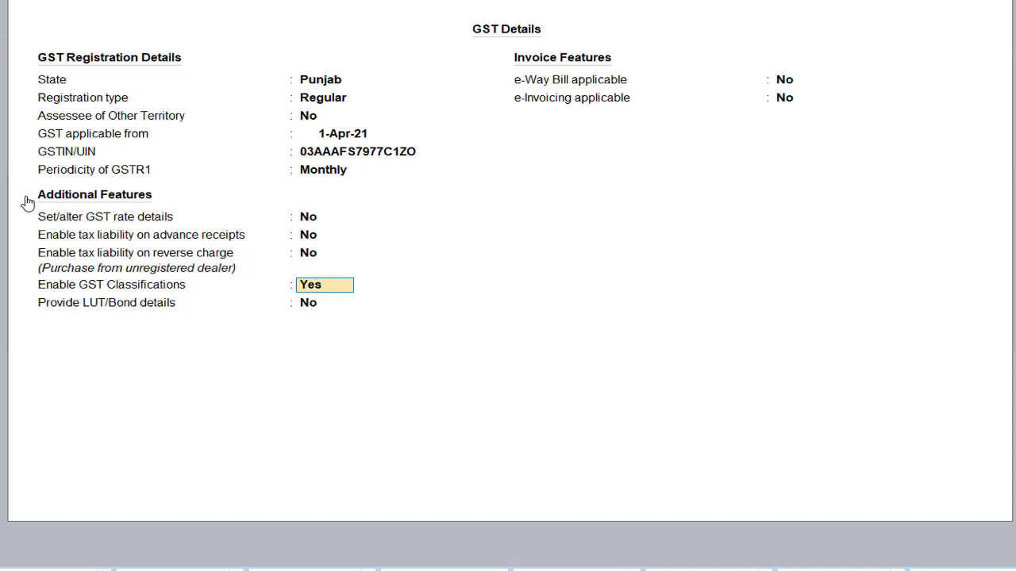
key("Return")
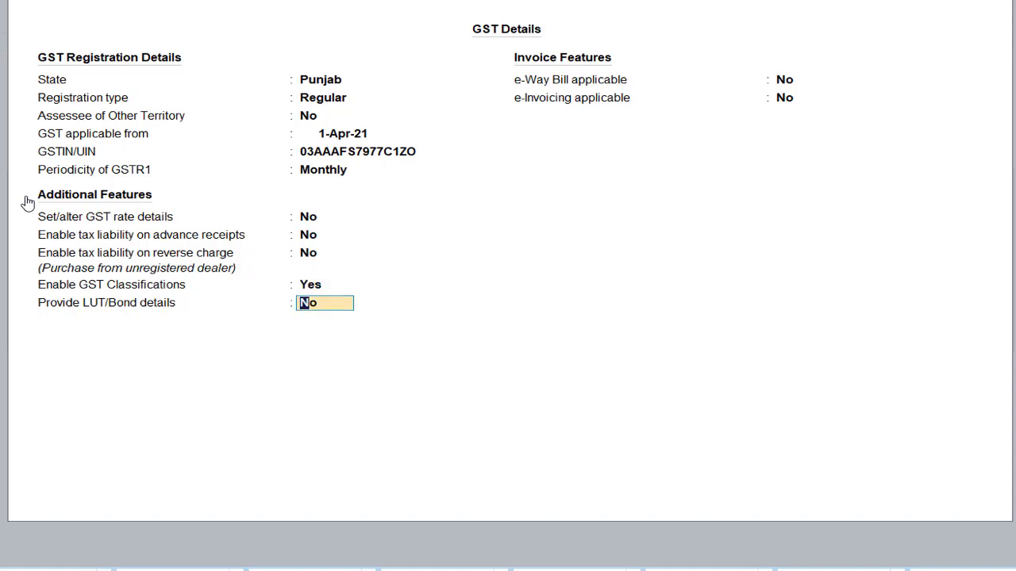
key("Return")
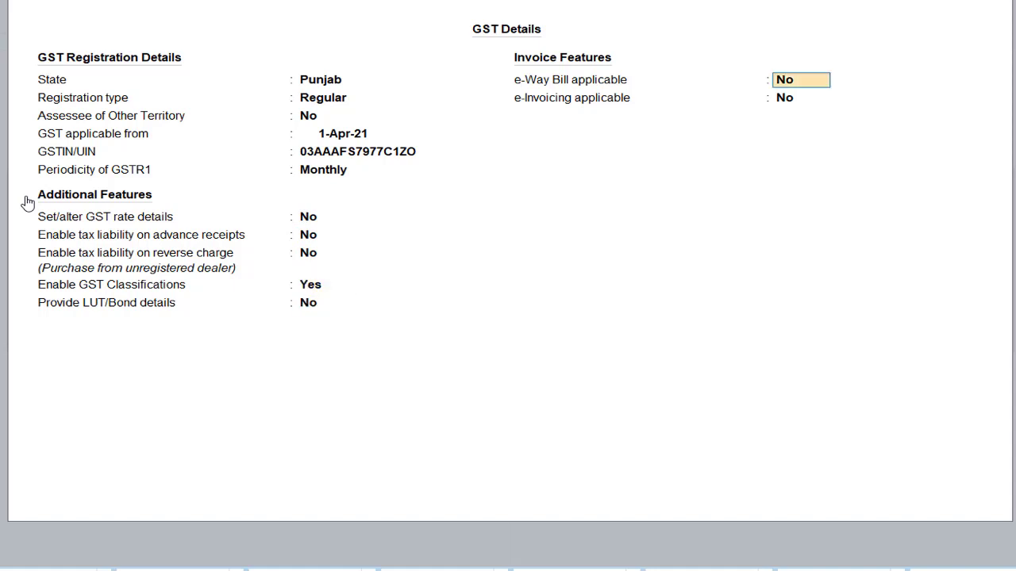
Enable e-Way Bill from 1-Apr-21 on invoice value, with 50,000 threshold limits including intrastate, and printing of the e-Way Bill with the invoice
type("yes")
key("Return")
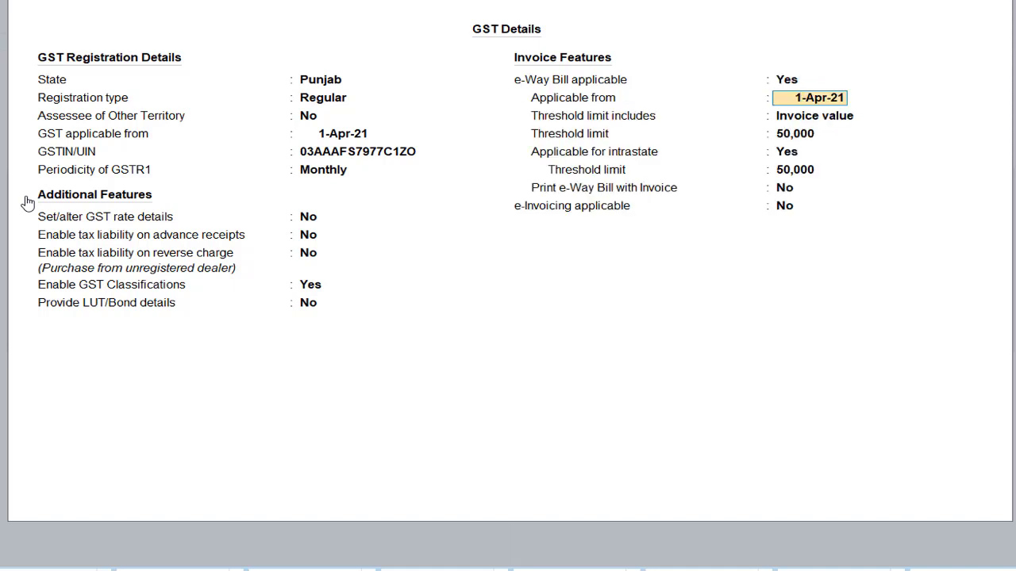
key("Return")
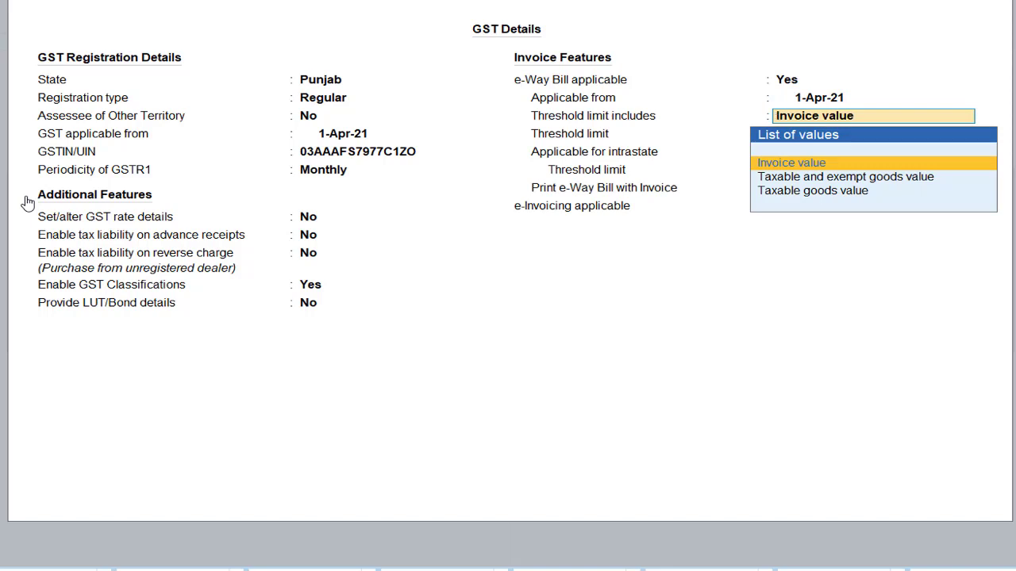
key("Return")
key("Return")
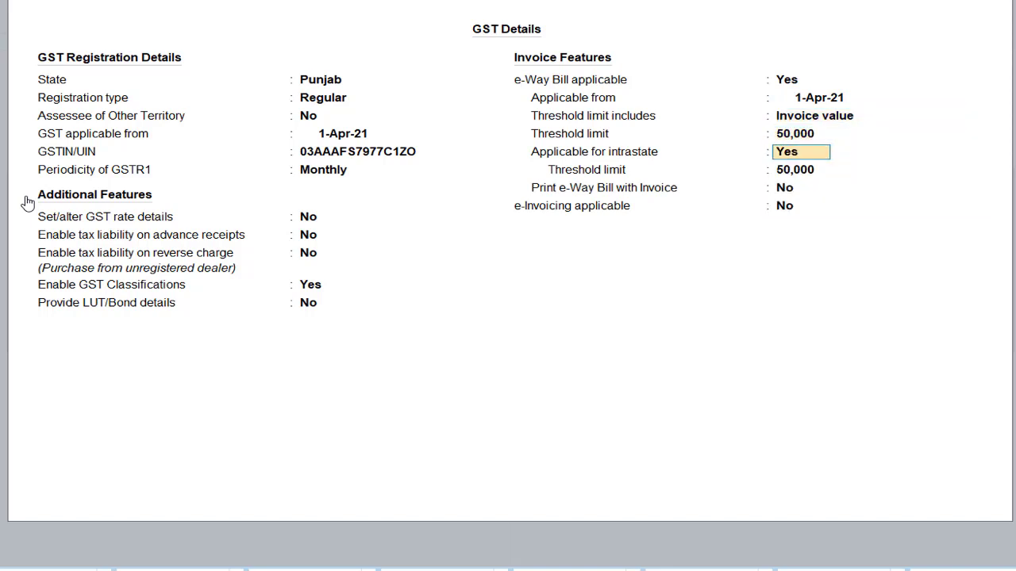
key("Return")
key("Return")
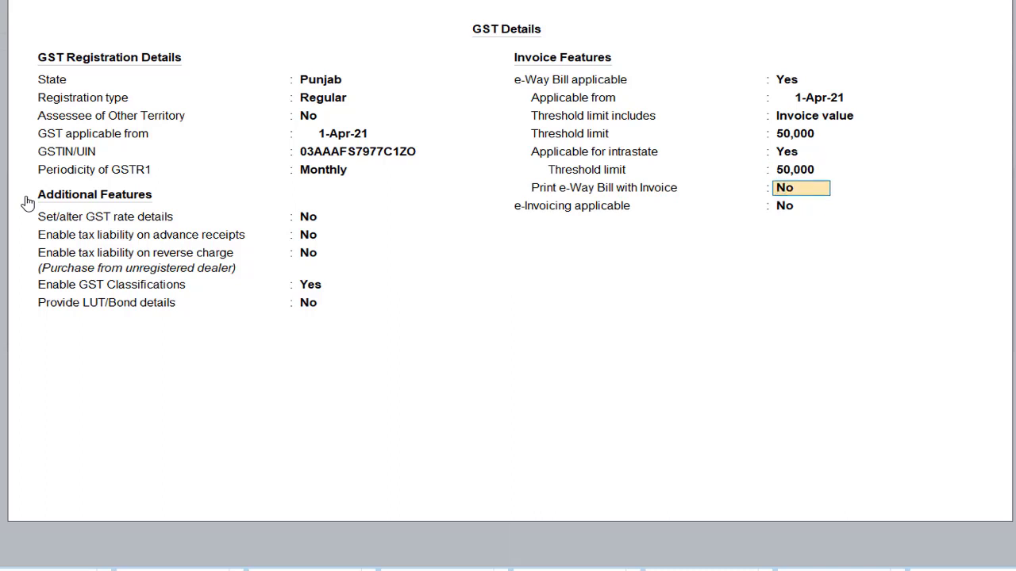
type("yes")
key("Return")
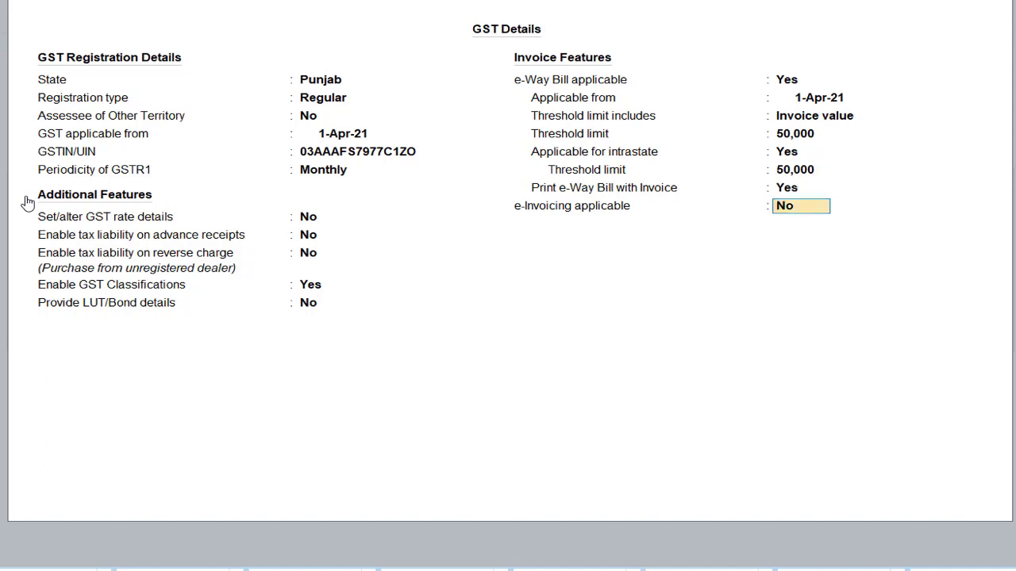
Enable e-Invoicing from 1-Apr-21 with no bill-from place, a 3-day default report period and e-Way Bill details sent with the e-Invoice
type("yes")
key("Return")
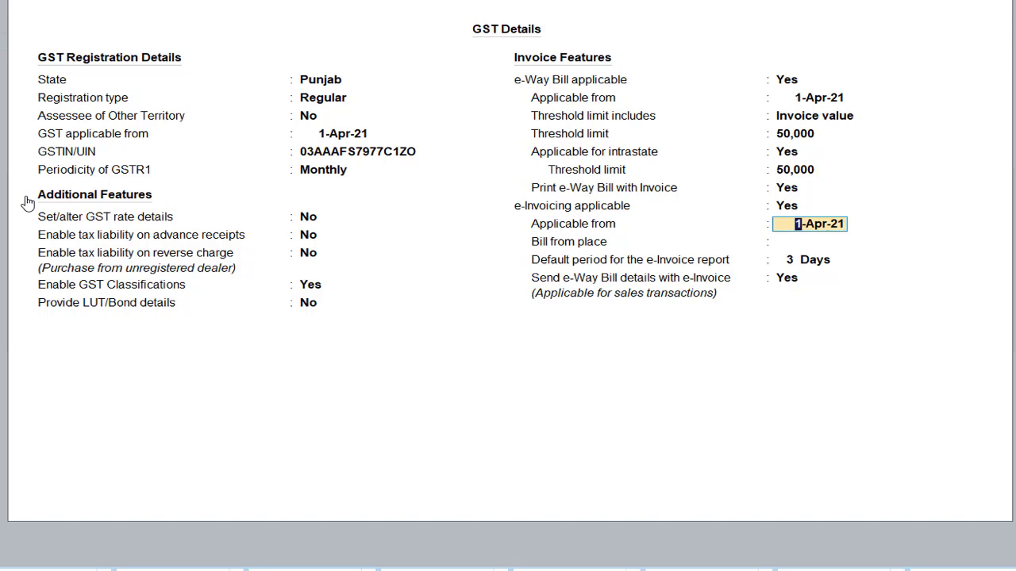
key("Return")
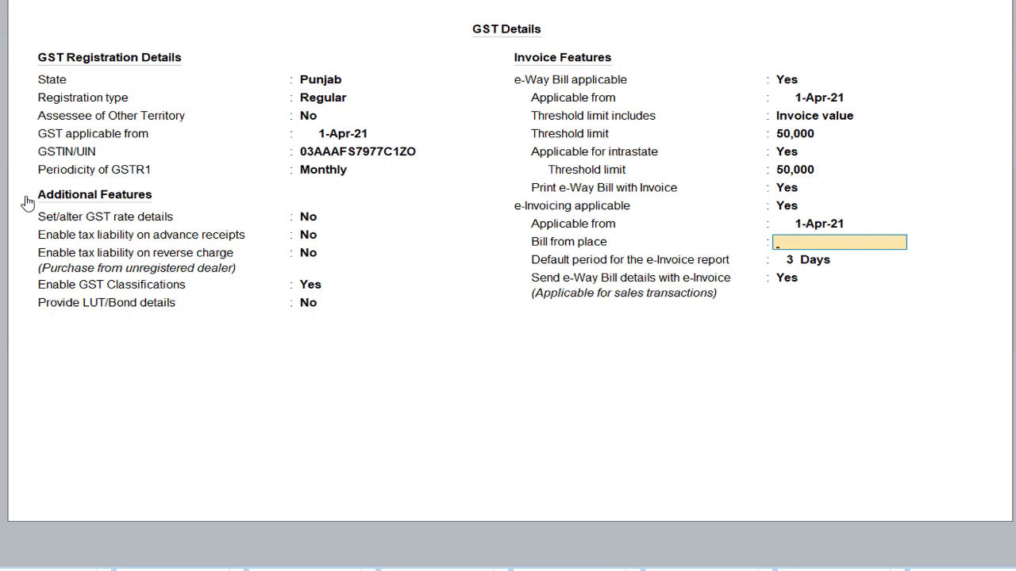
key("Return")
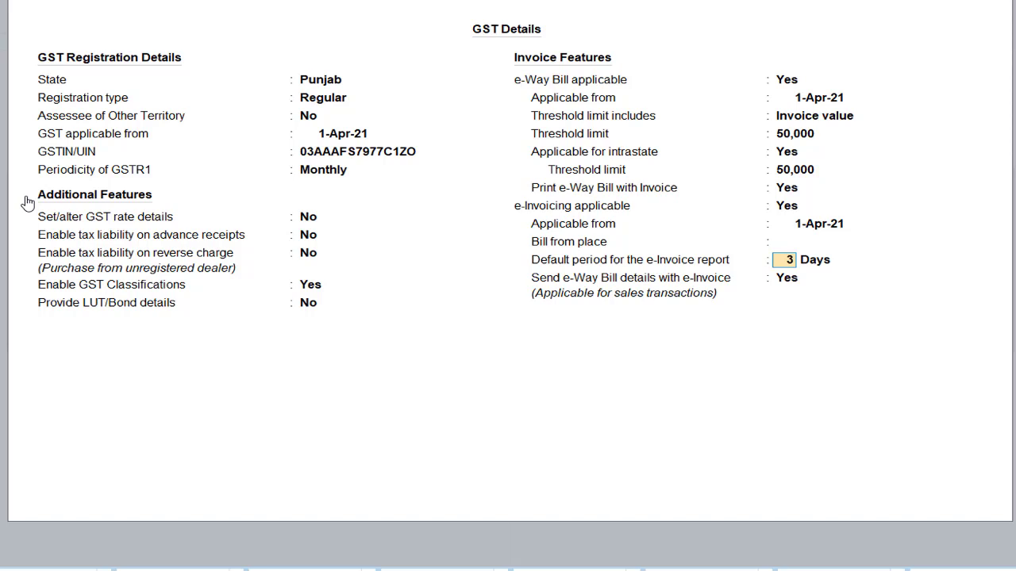
key("Return")
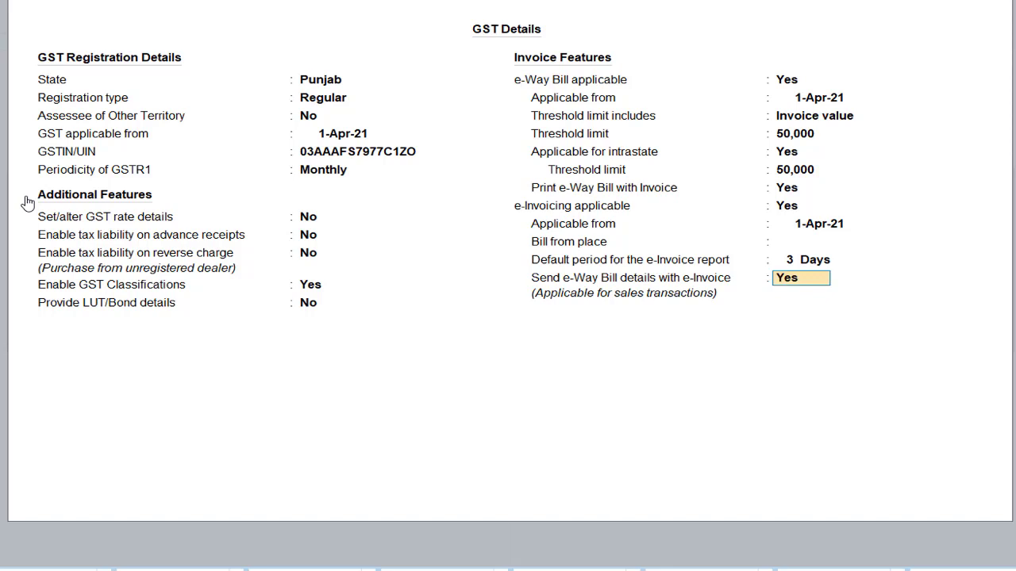
key("Return")
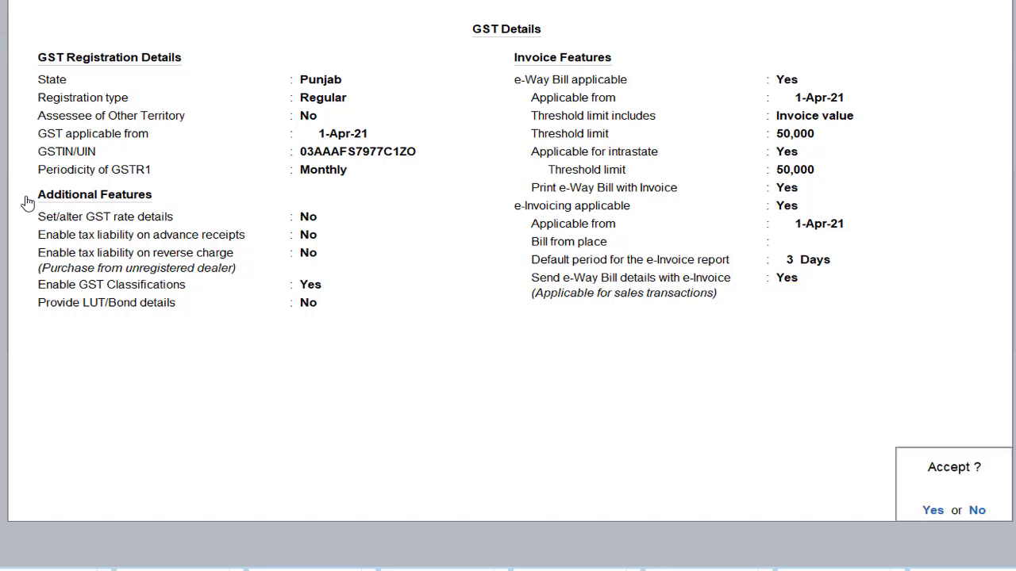
Accept the GST details and save the company features with Tax Deducted at Source set to No
key("Return")
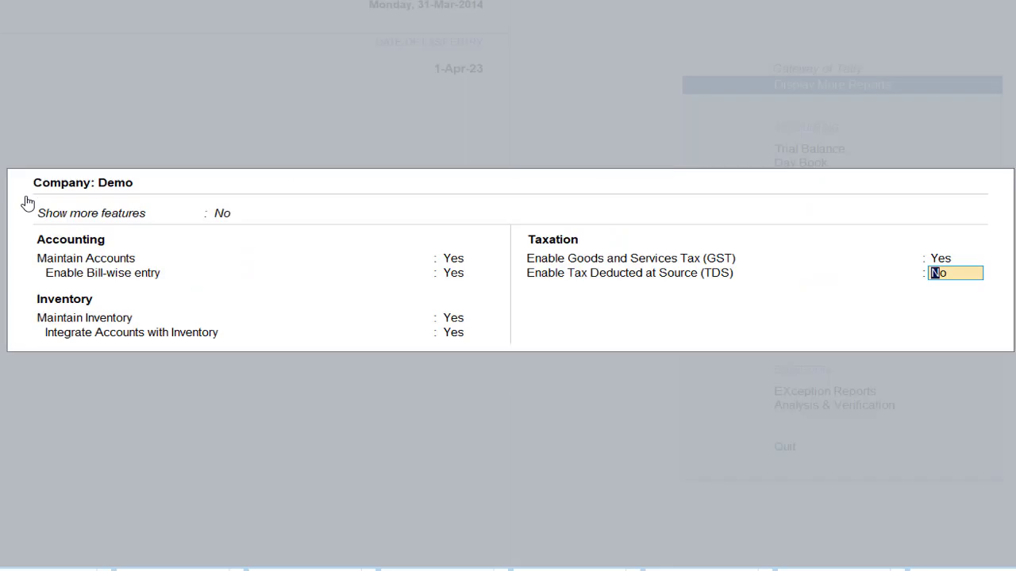
key("Return")
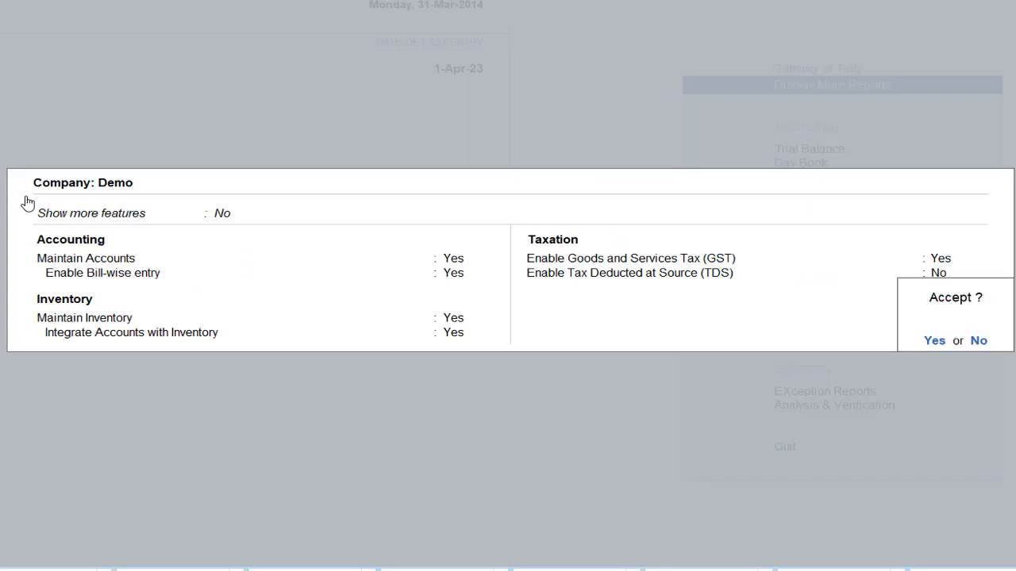
key("Return")
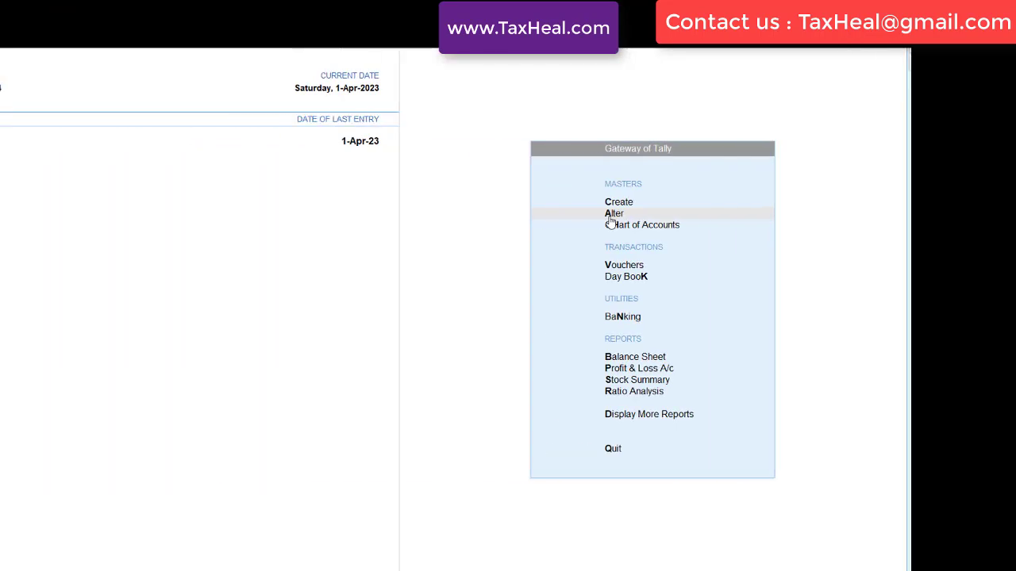
left_click(609, 216)
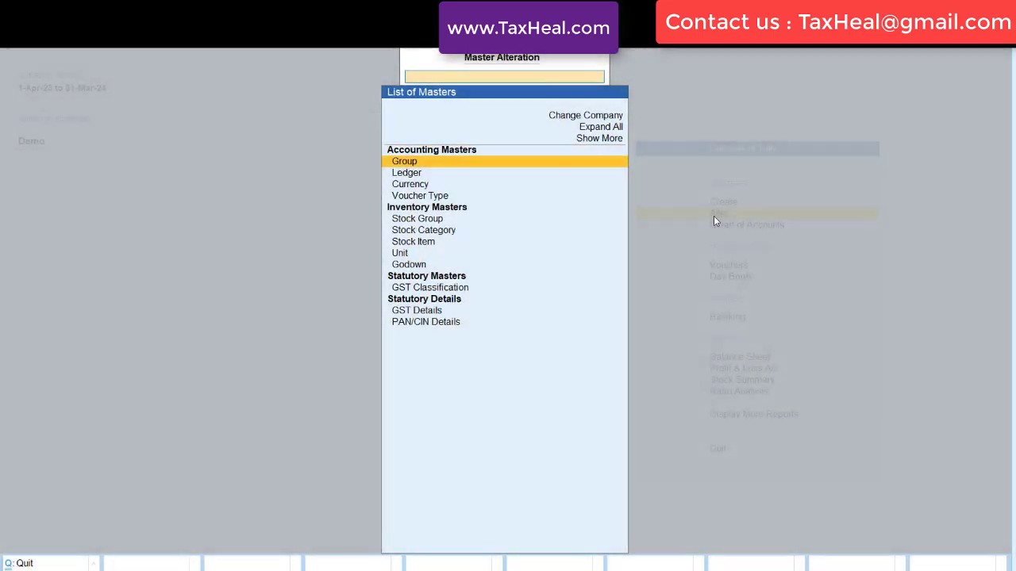
key("Escape")
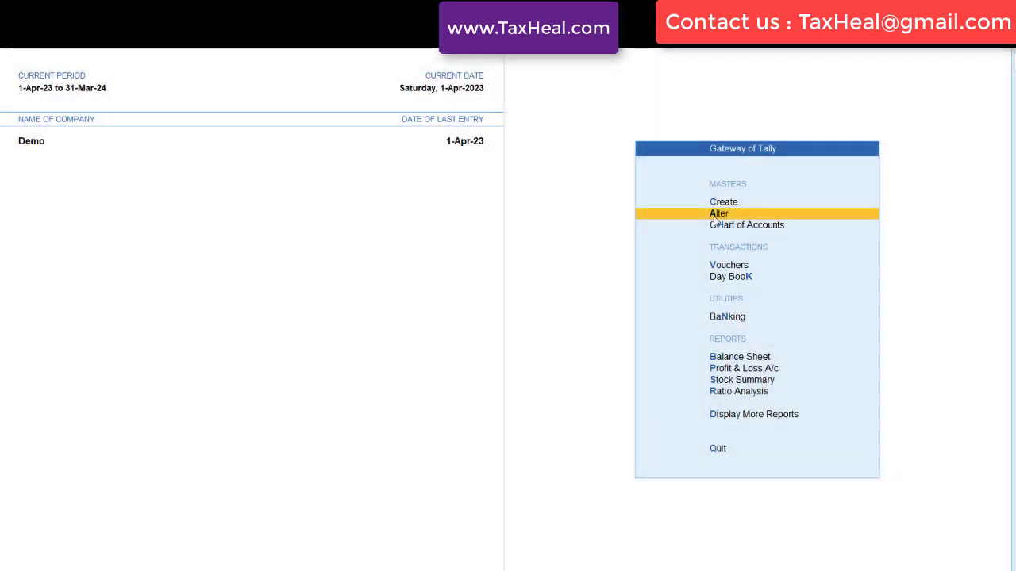
key("c")
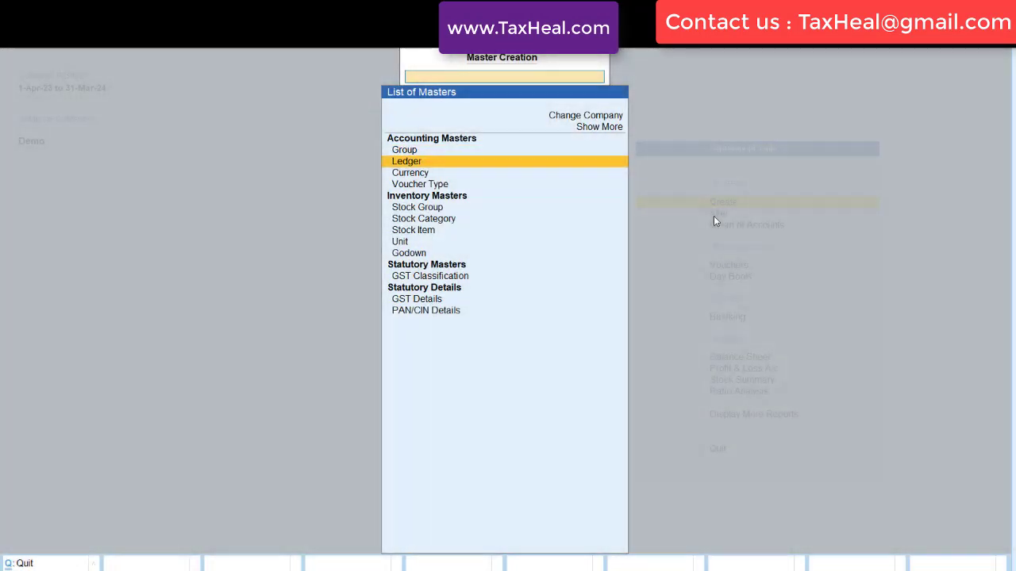
key("Return")
type("Sales")
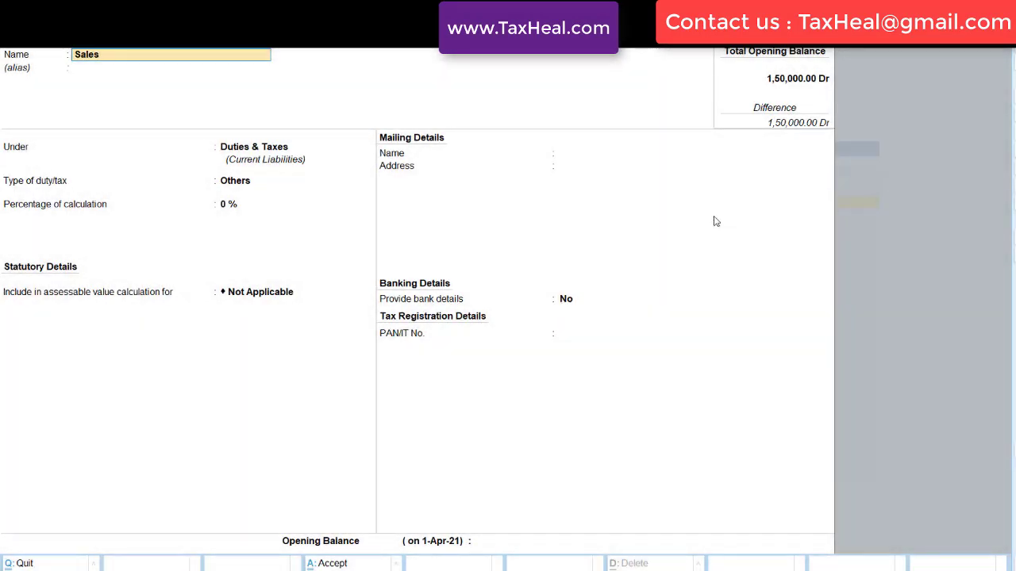
type(" @18%")
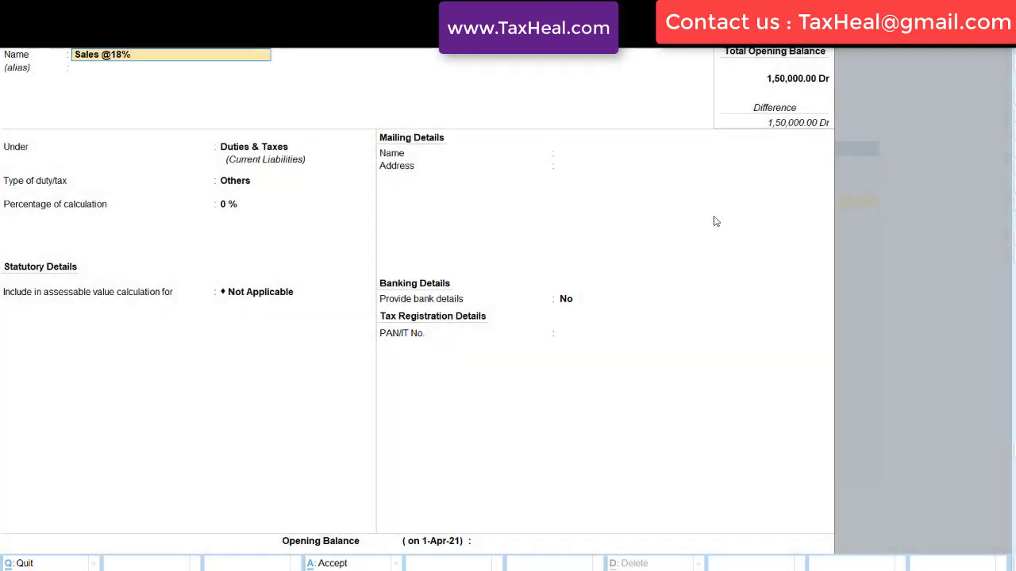
key("Return")
key("Return")
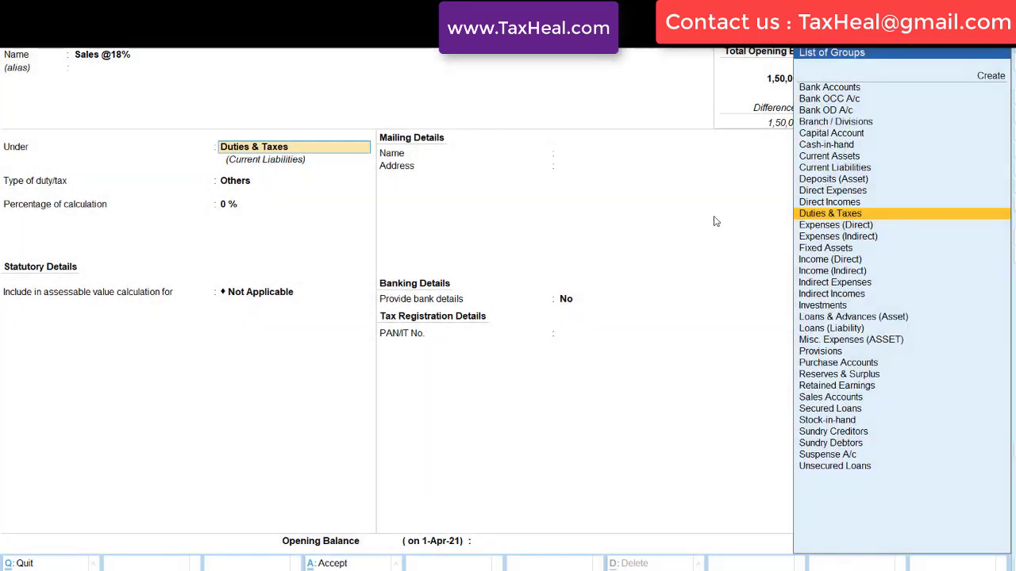
type("Sale")
key("Return")
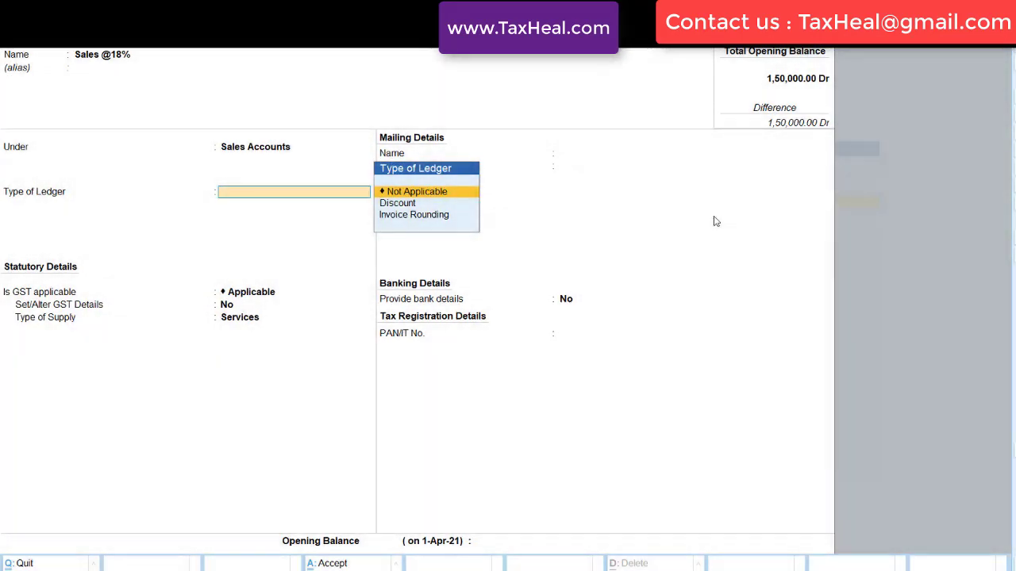
key("Return")
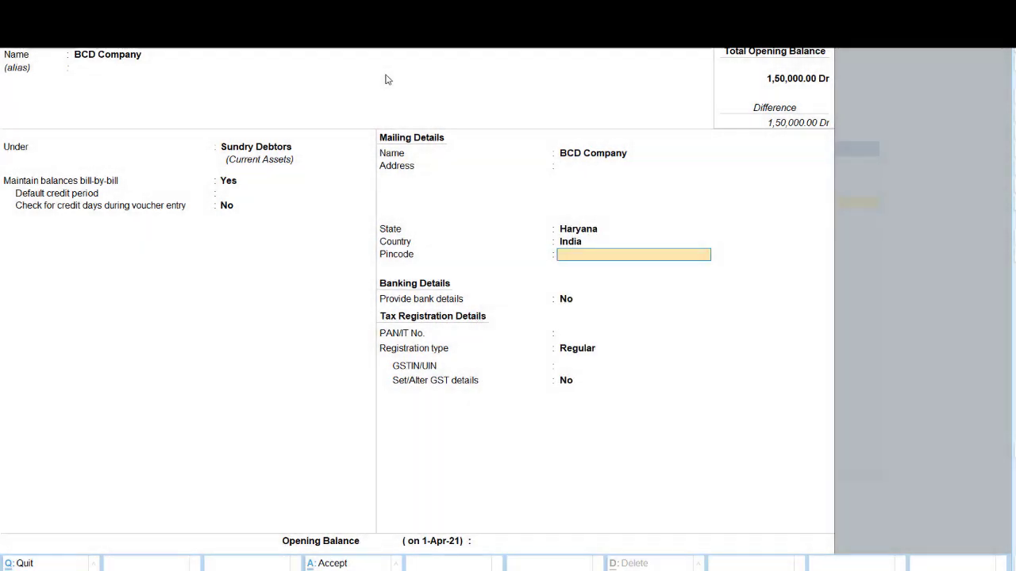
Enter the pincode for the BCD Company ledger, keeping bank details set to No, the PAN blank and the registration type Regular
type("134107")
key("Return")
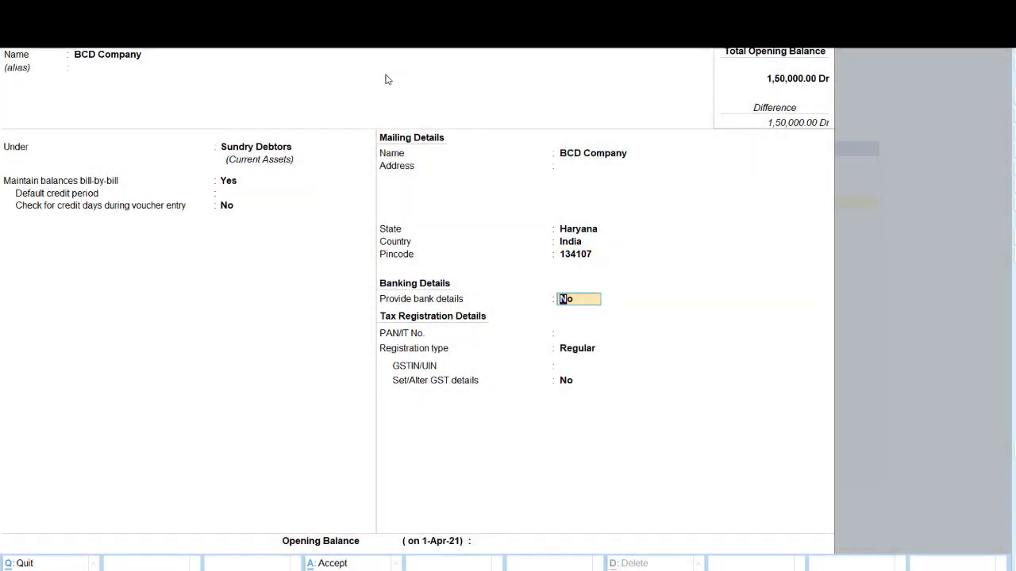
key("Return")
key("Return")
key("Return")
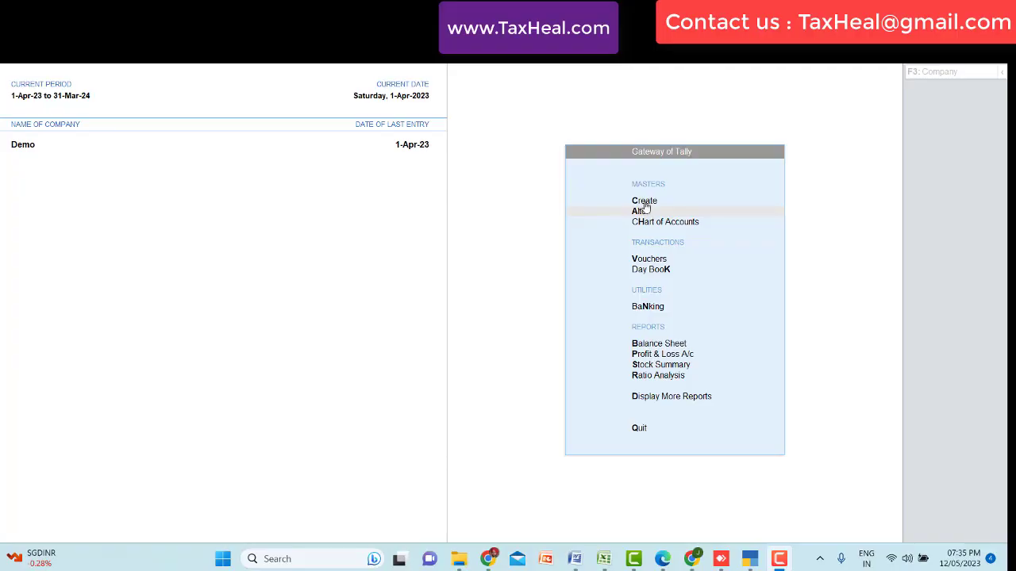
Start creating a new stock item named "Khadi Kurti" without an alias
left_click(645, 202)
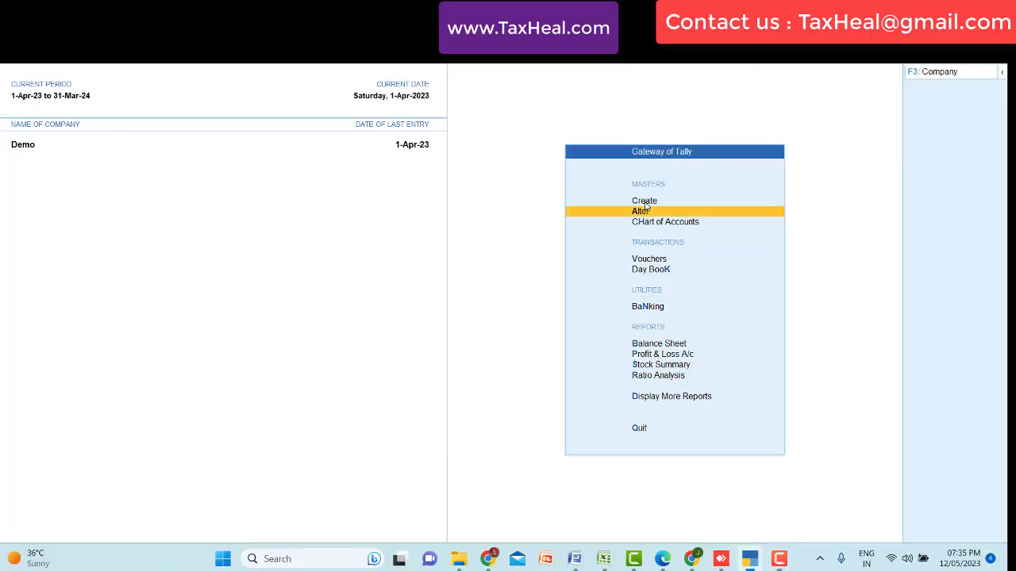
key("Escape")
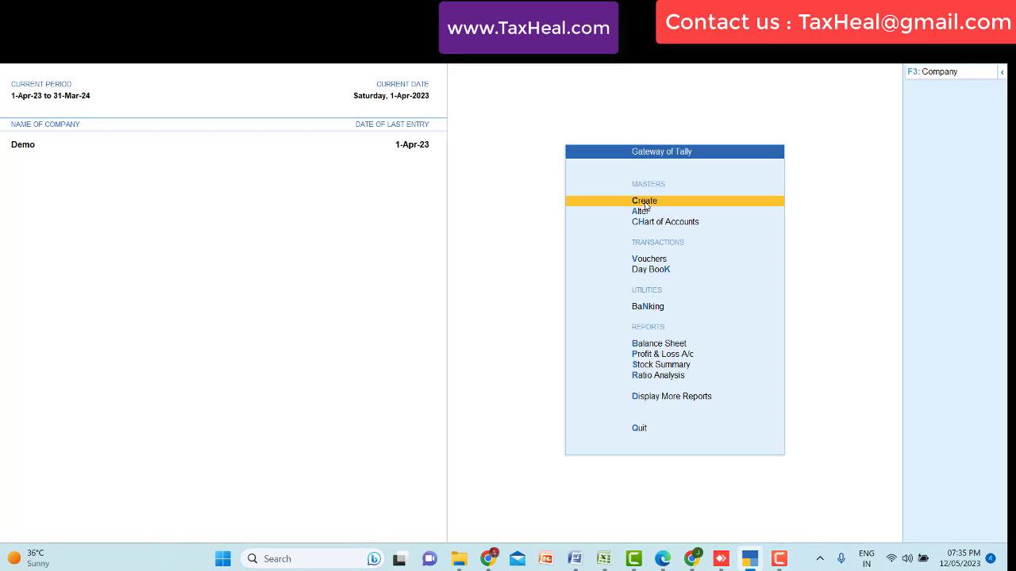
left_click(644, 203)
key("Down")
key("Down")
key("Down")
key("Down")
key("Down")
key("Down")
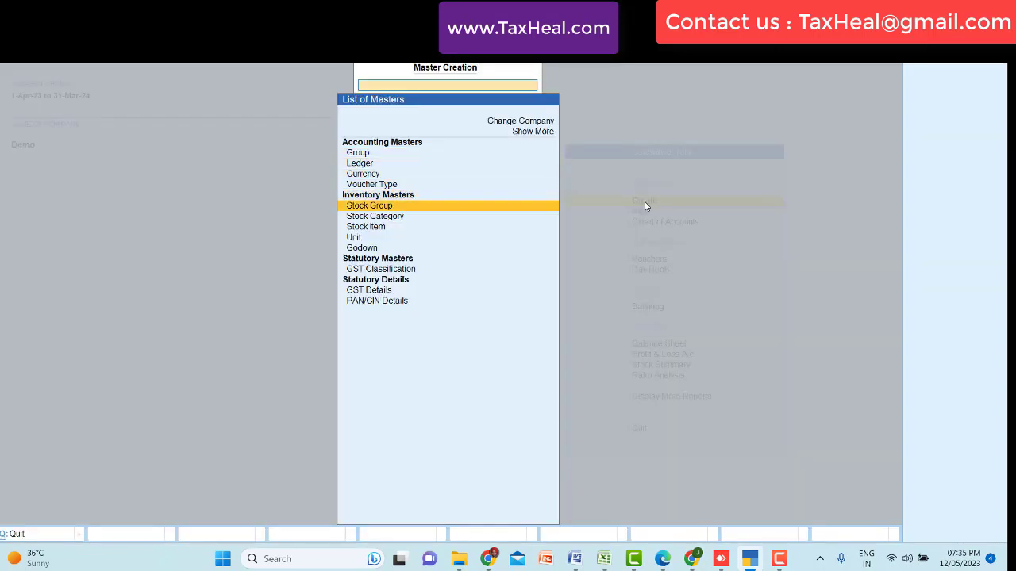
key("Return")
type("K")
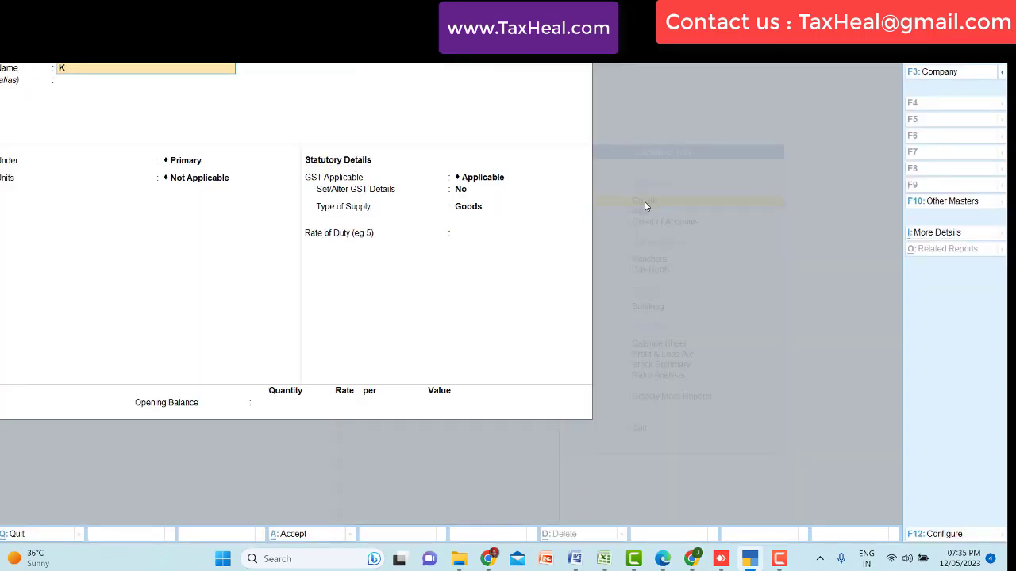
type("hadi Kurti")
key("Return")
key("Return")
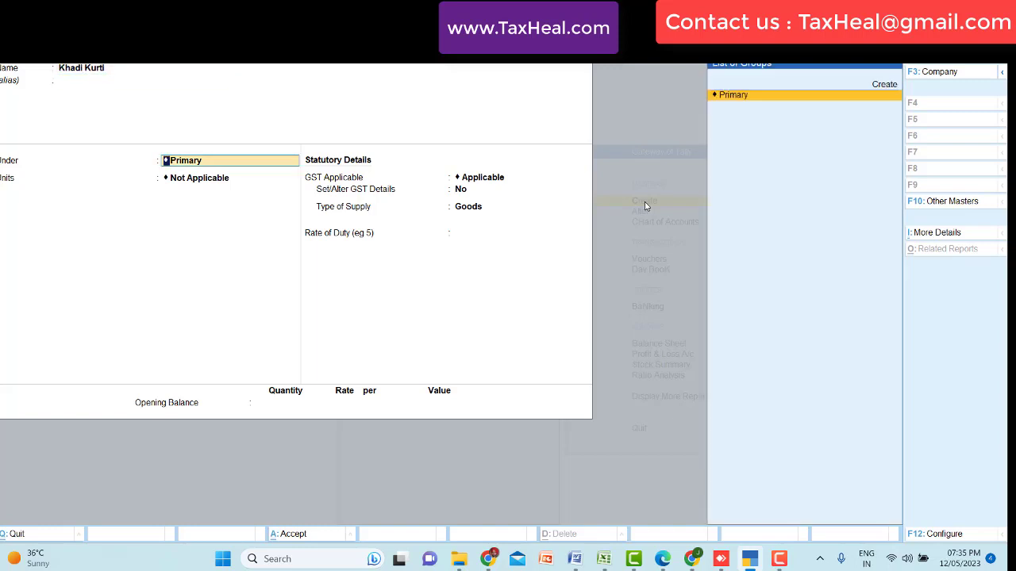
Place Khadi Kurti under Primary with PCS as its unit, keeping GST Applicable and the type of supply as Goods
key("Return")
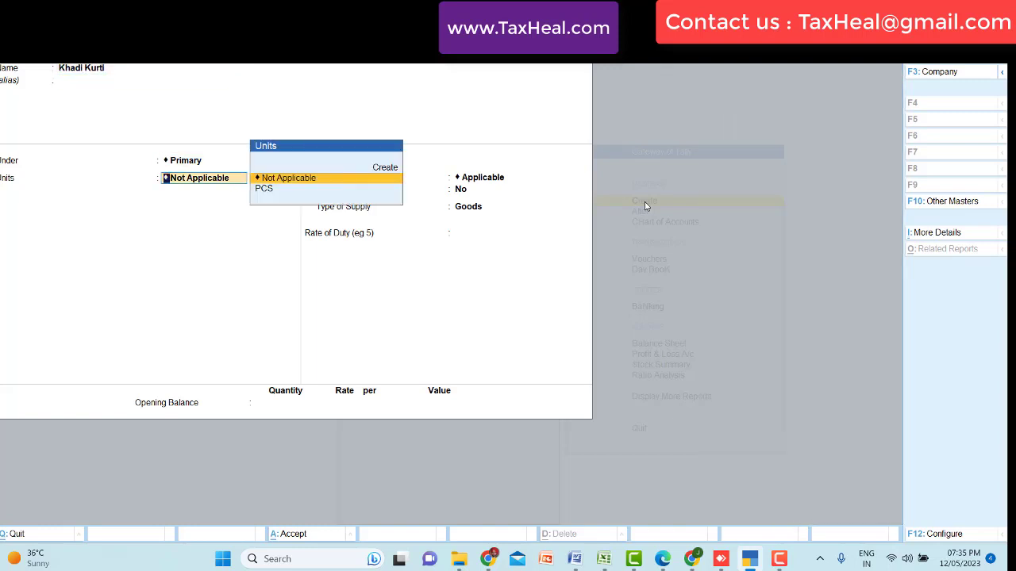
key("Down")
key("Return")
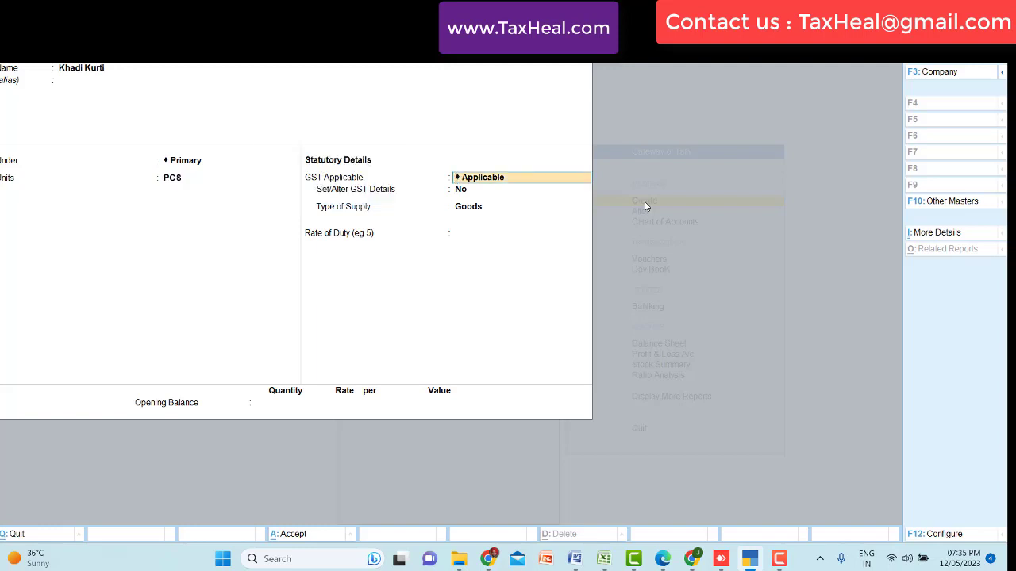
key("Return")
key("Return")
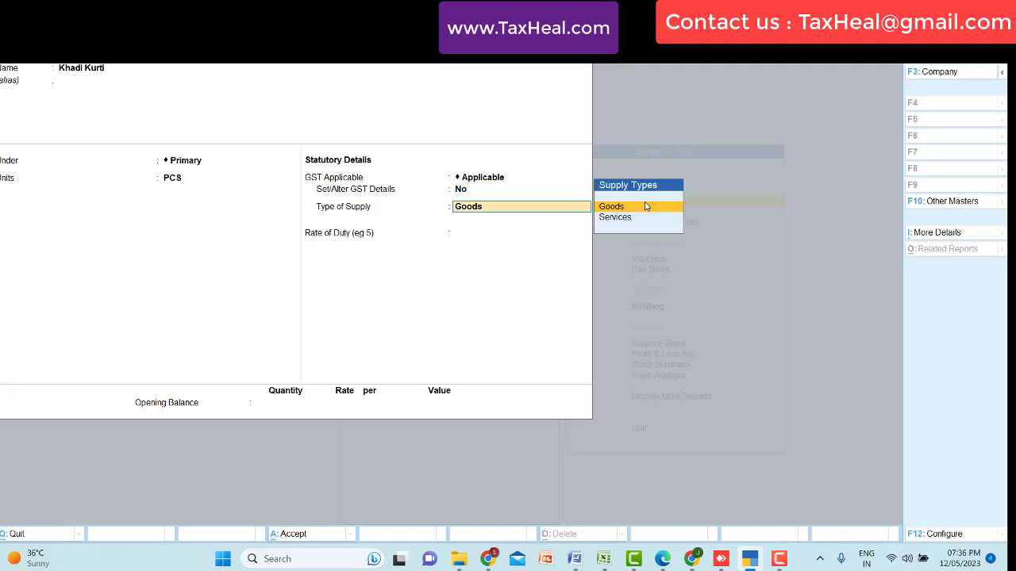
key("Return")
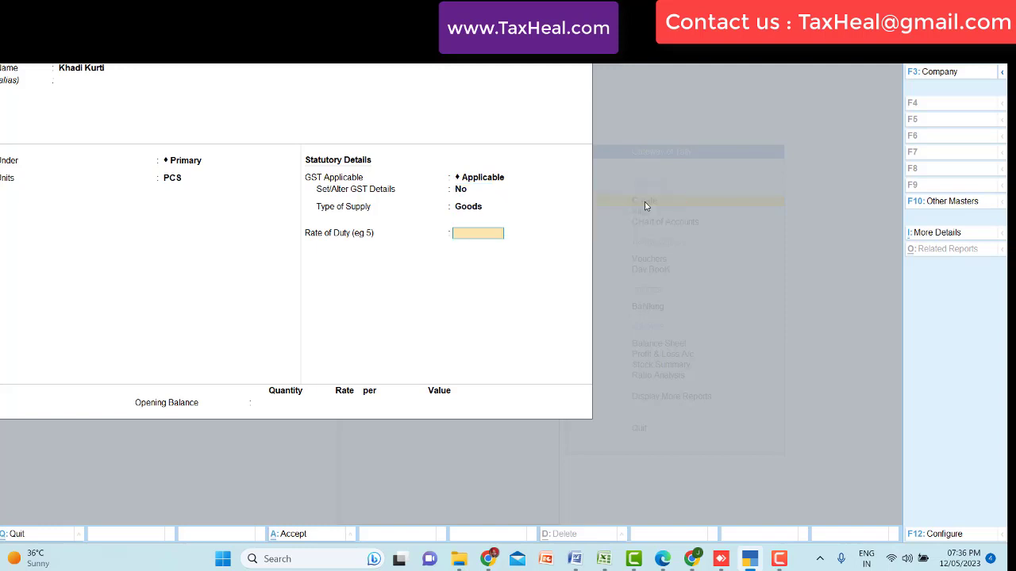
Bring up the list of additional details for the Khadi Kurti stock item
left_click(935, 241)
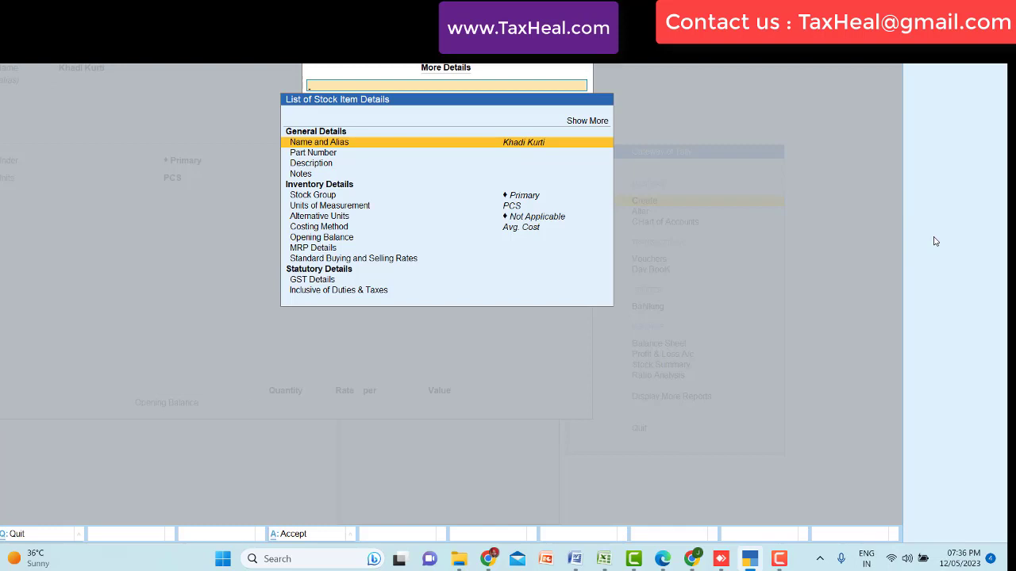
key("Return")
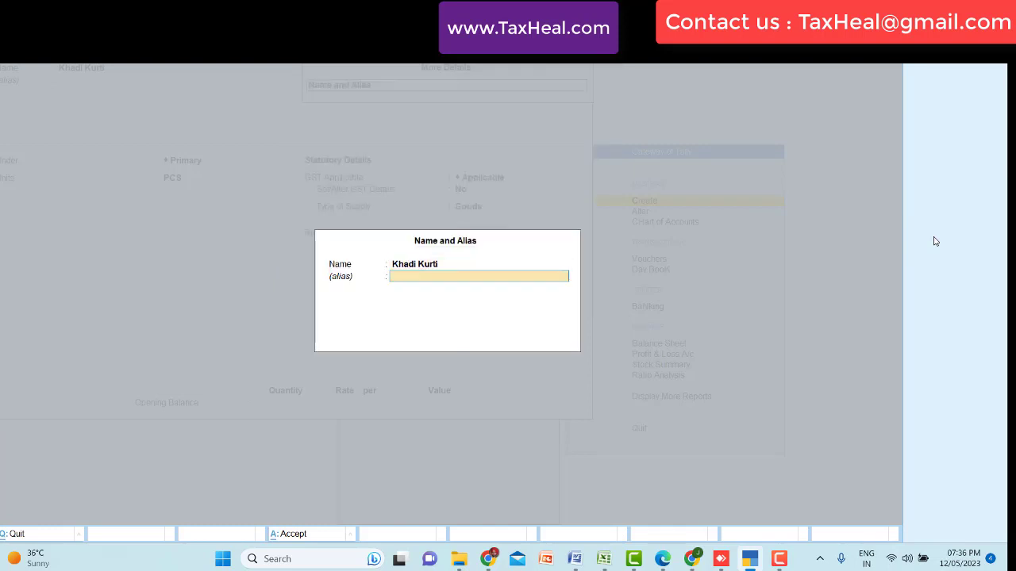
key("Escape")
key("y")
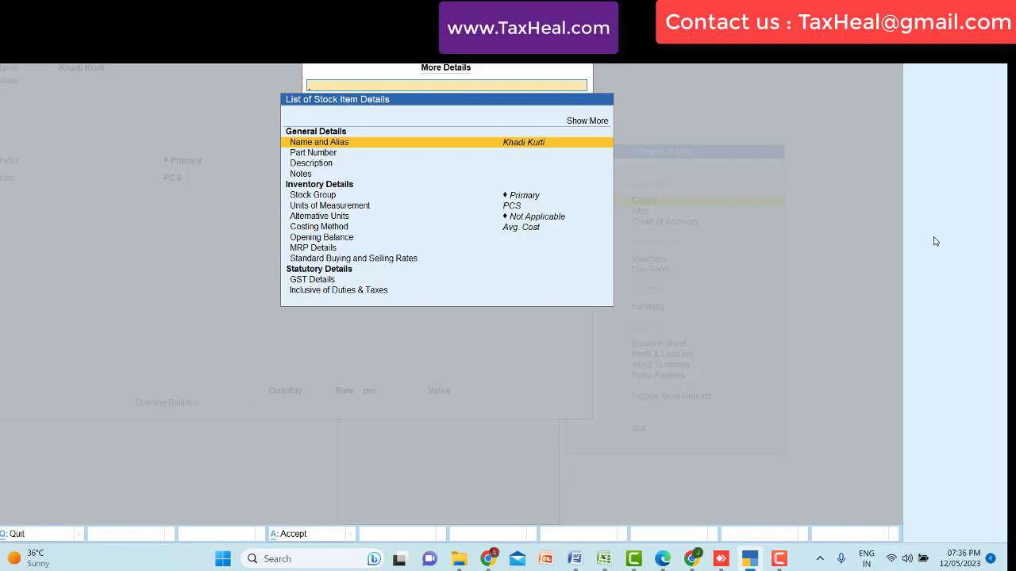
Open the GST details of the Khadi Kurti stock item from its statutory details
key("Down")
key("Down")
key("Down")
key("Down")
key("Down")
key("Down")
key("Down")
key("Down")
key("Down")
key("Down")
key("Down")
key("Down")
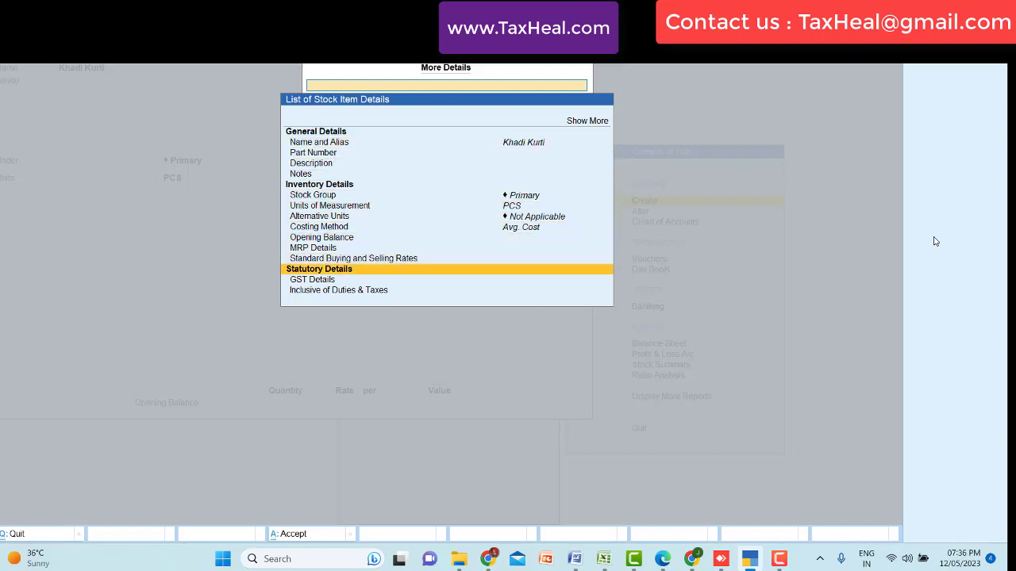
key("Down")
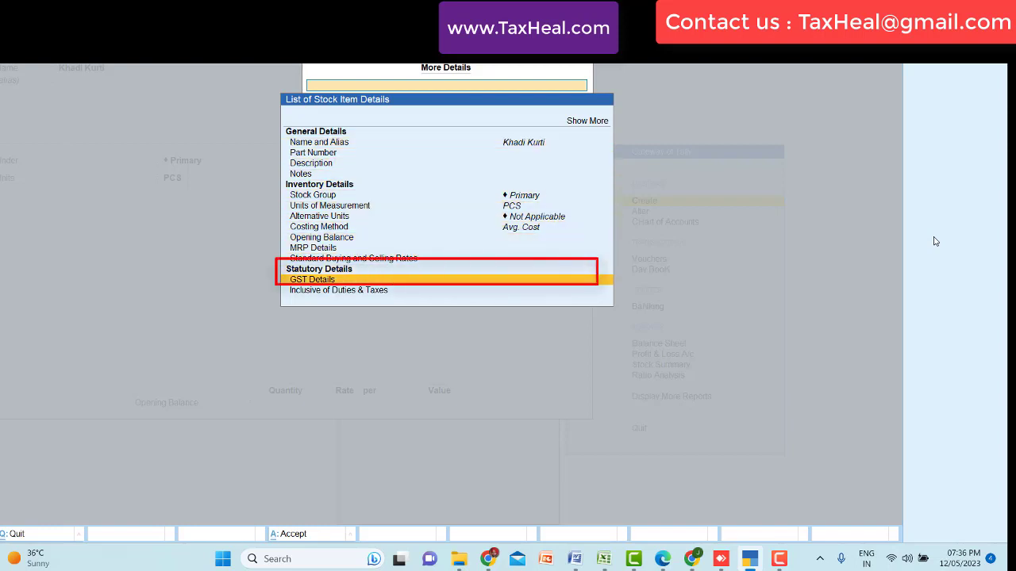
key("Return")
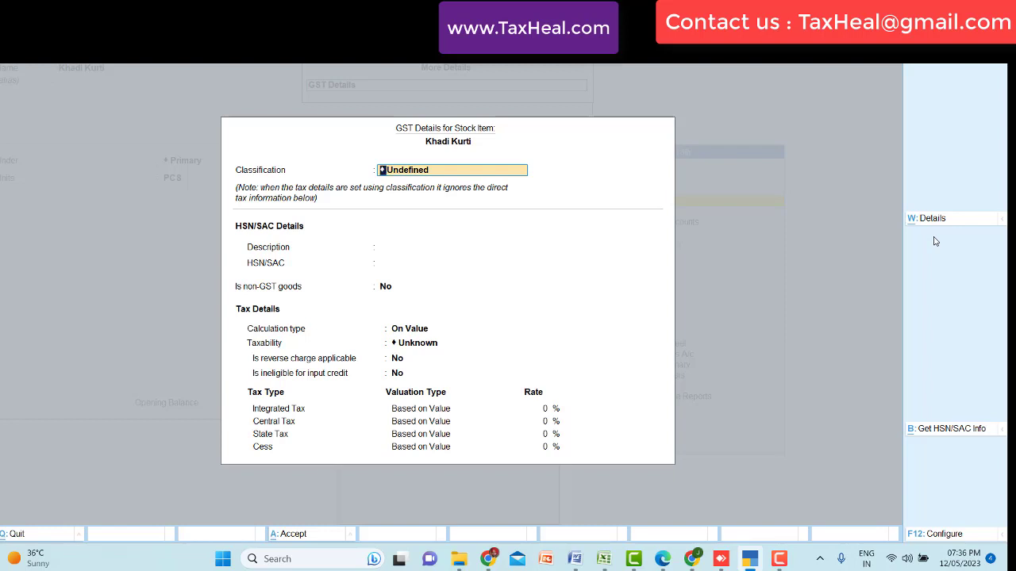
Keep the classification Undefined, the description and HSN/SAC blank, non-GST goods No and the calculation type On Value
key("Return")
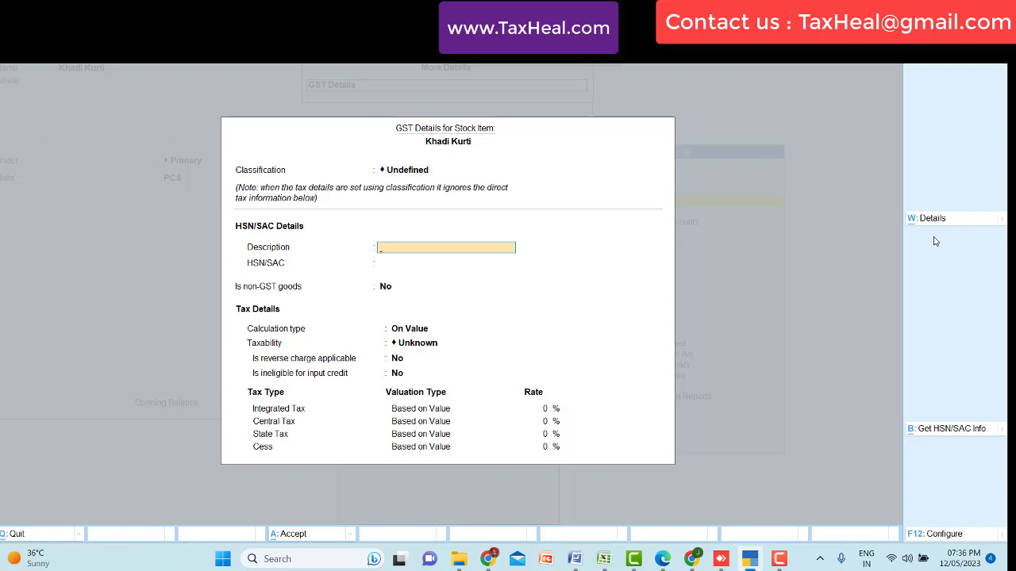
key("Return")
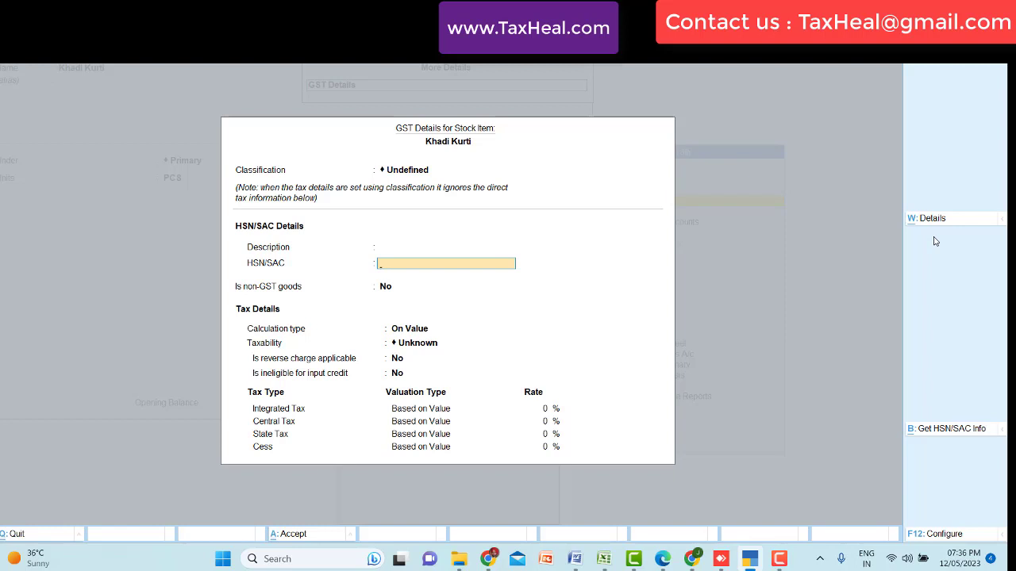
key("Return")
key("Return")
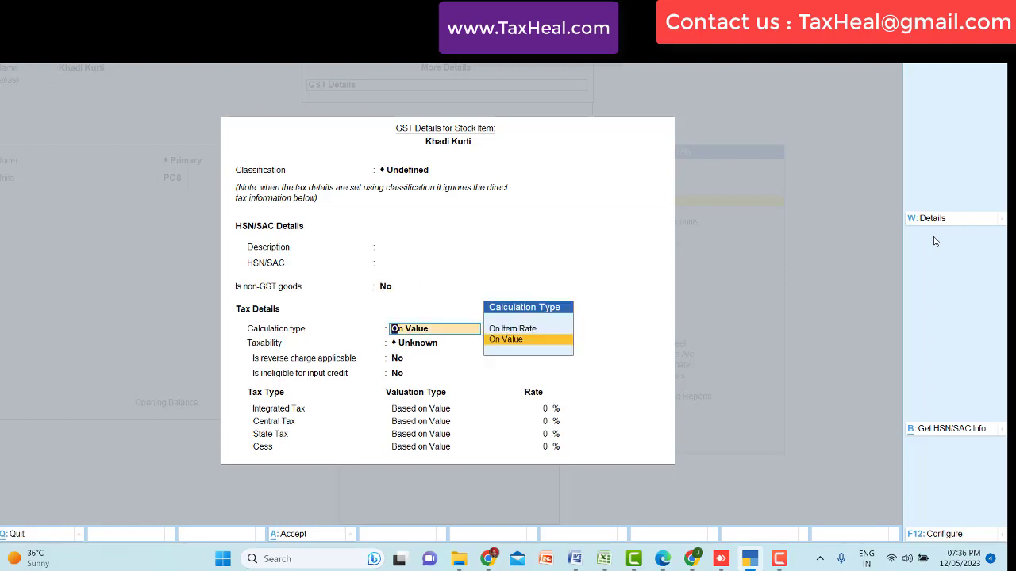
key("Return")
Set the item's taxability to Taxable, with reverse charge and ineligibility for input credit both left at No
key("Down")
key("Down")
key("Down")
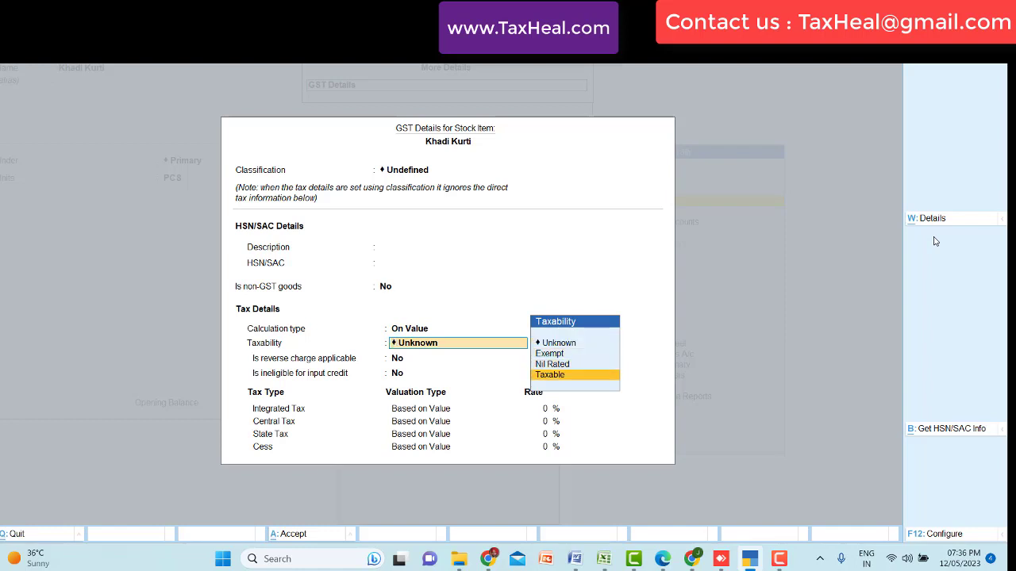
key("Return")
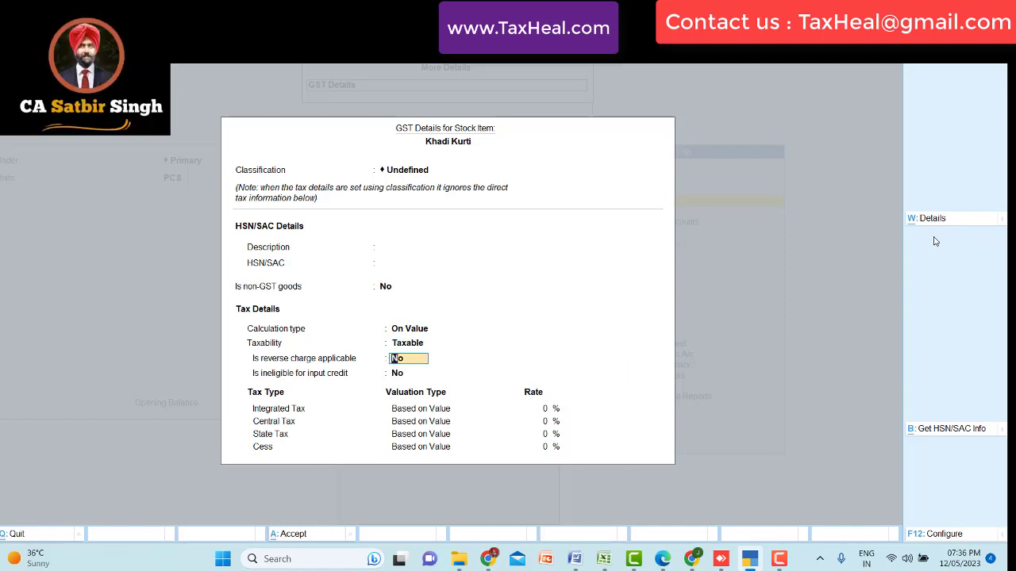
key("Return")
key("Return")
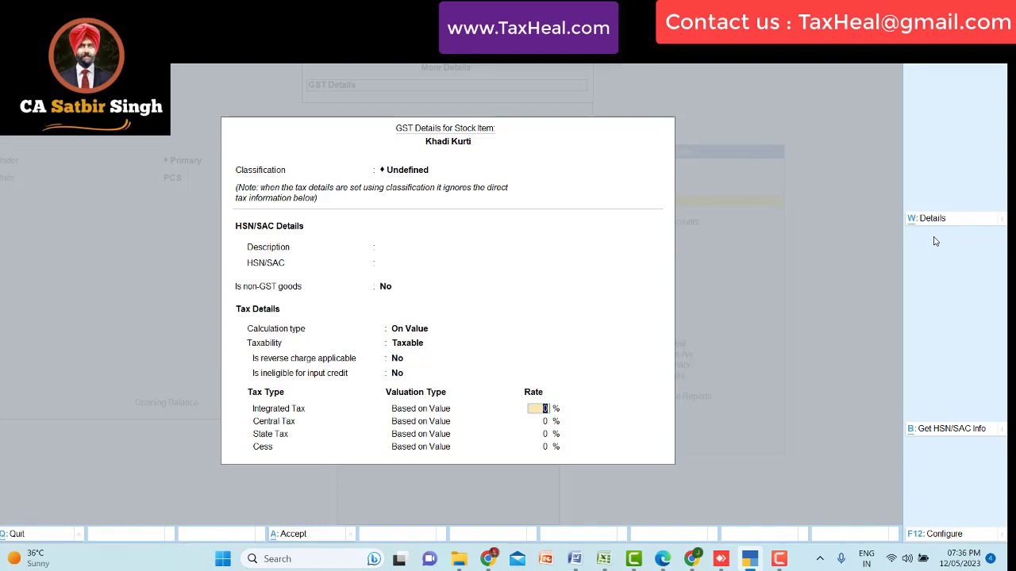
Set the integrated tax rate to 18% and save the item's GST details
type("18")
key("Return")
key("Return")
key("ctrl+a")
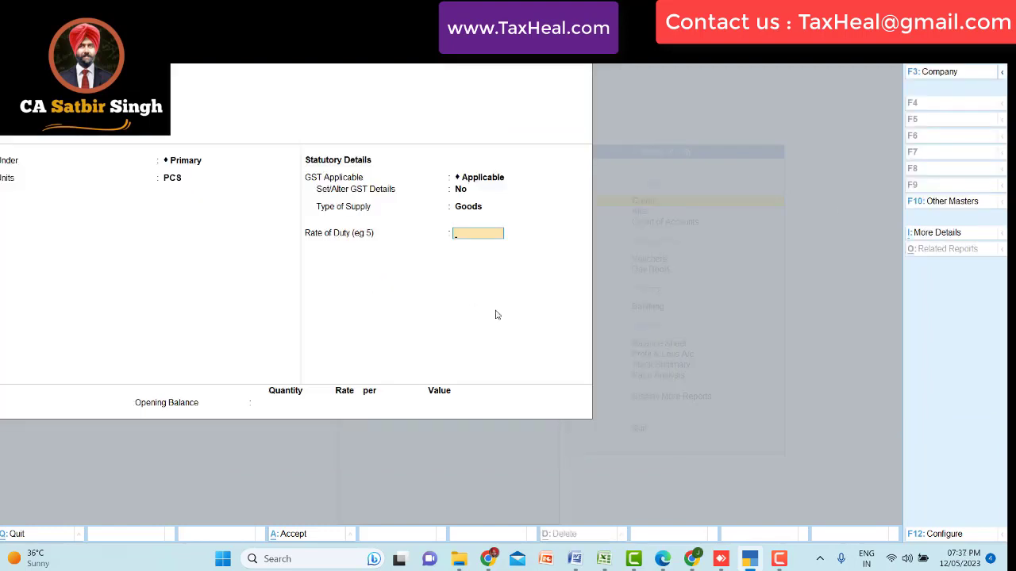
Leave the rate of duty at 0 and enter an opening balance of 1,000 PCS at a rate of 100
key("Return")
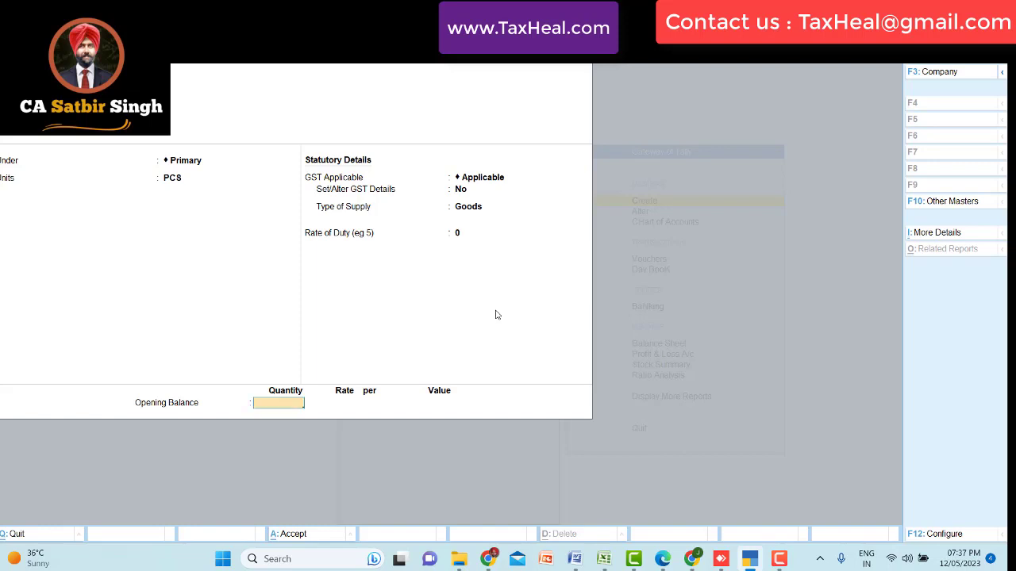
type("1000")
key("Return")
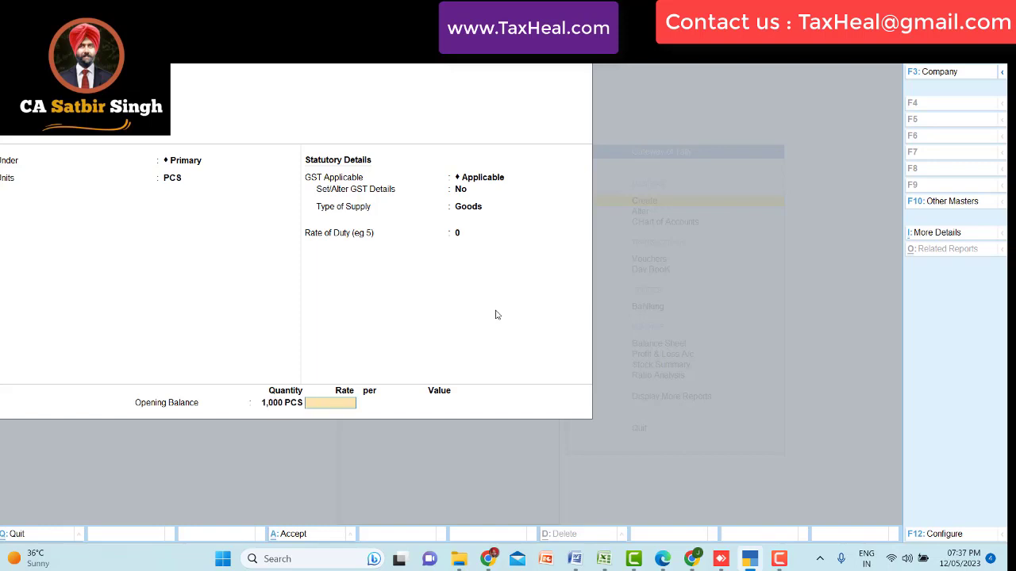
type("100")
key("Return")
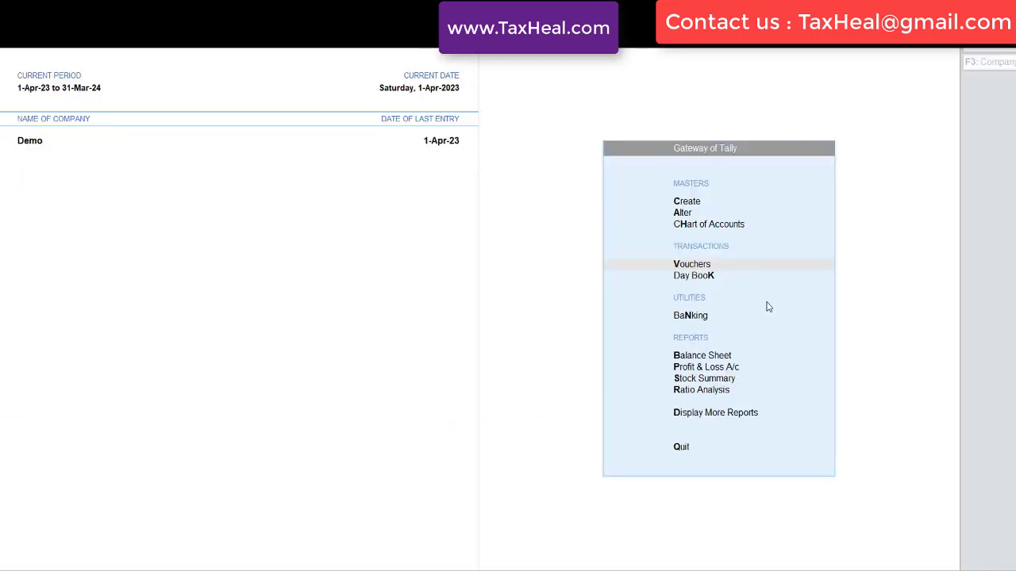
Start a sales voucher of type Sales, keeping voucher number 4
left_click(703, 267)
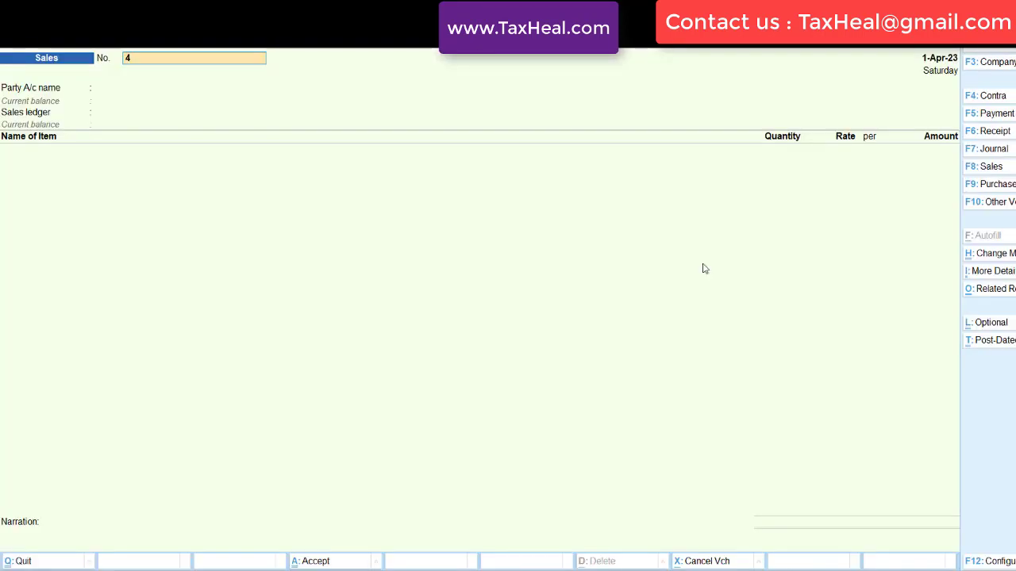
left_click(982, 171)
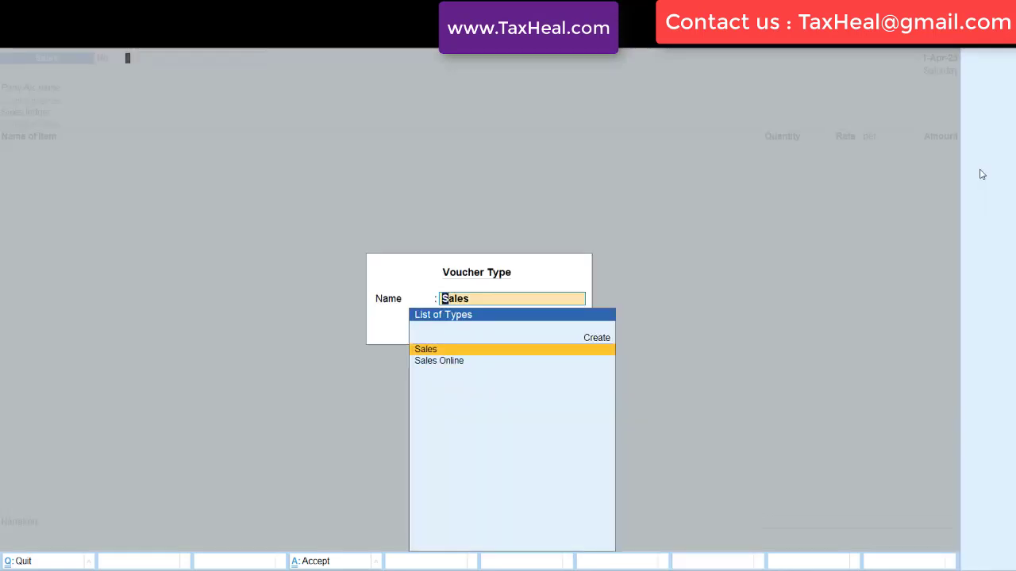
key("Return")
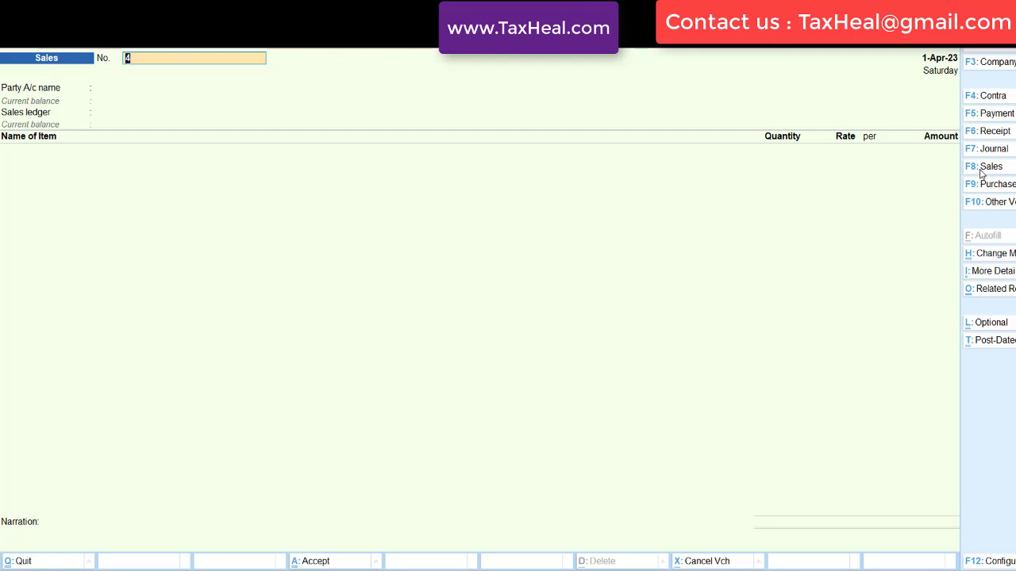
key("Return")
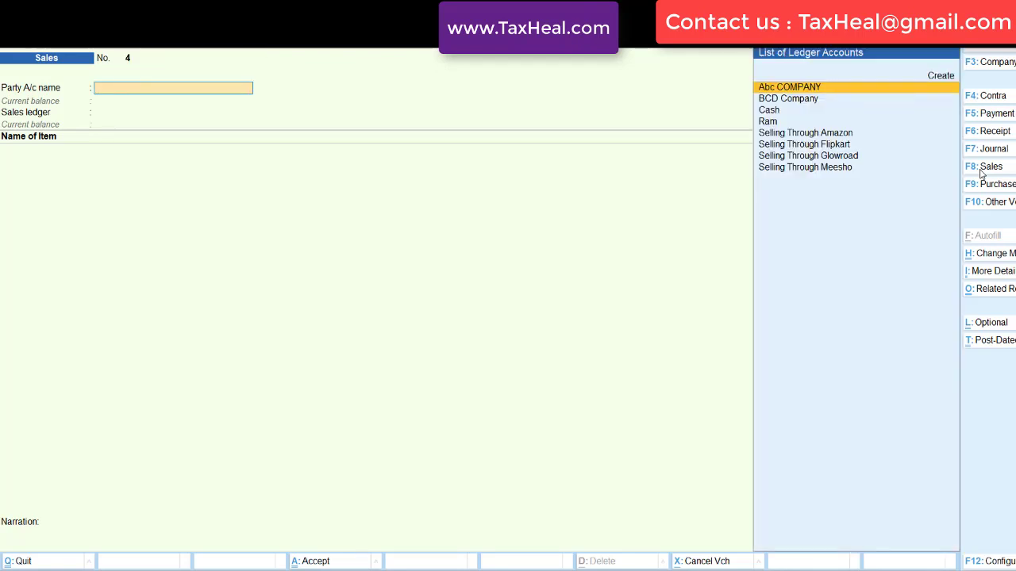
Select BCD Company as the party account and leave all the dispatch details blank
key("Down")
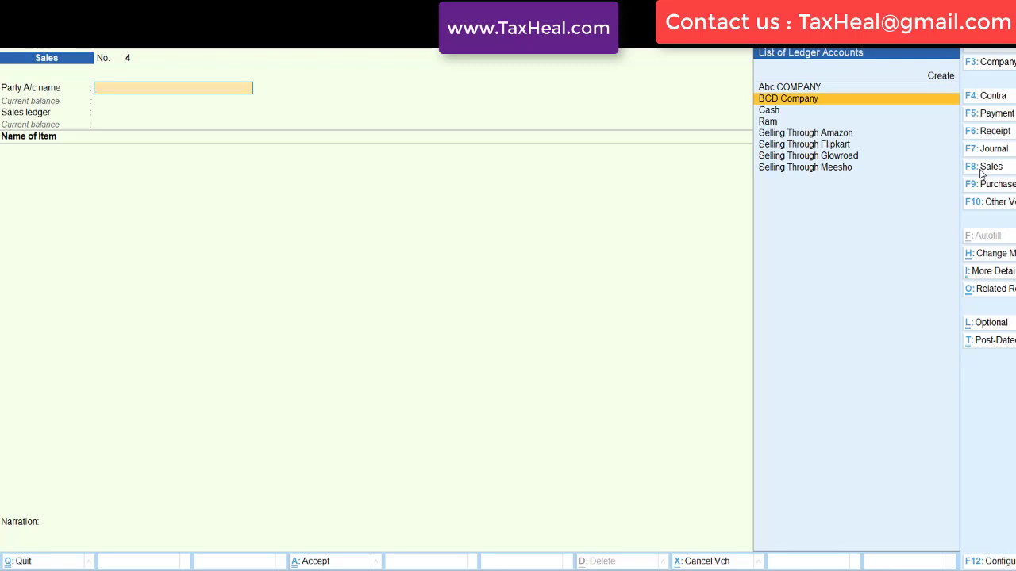
key("Return")
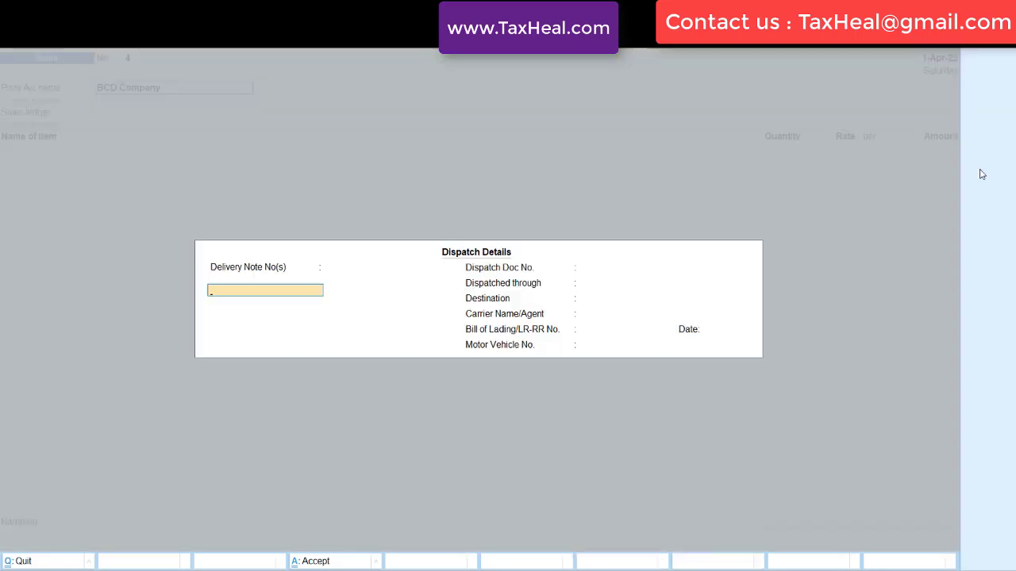
key("Return")
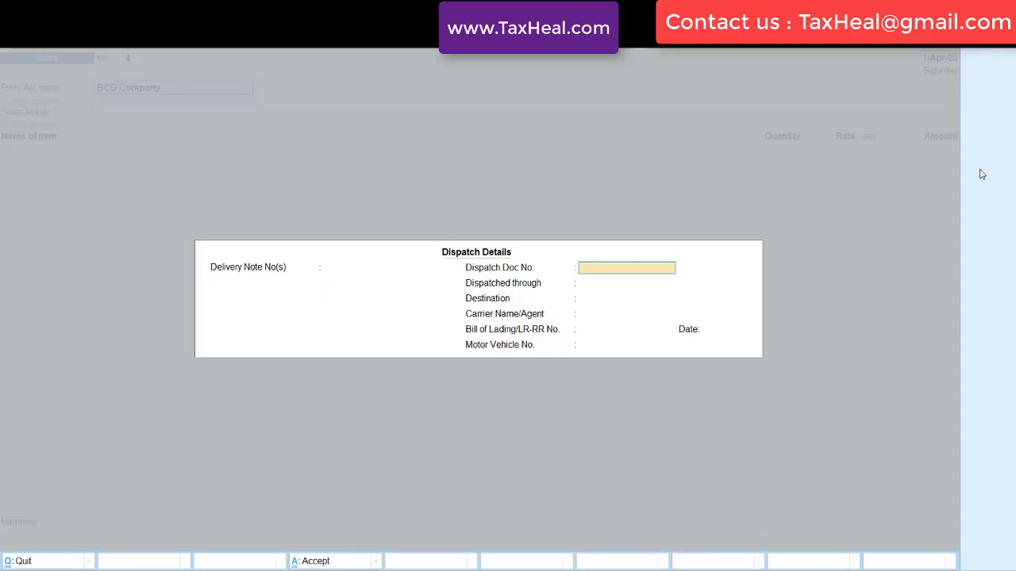
key("Return")
key("Return")
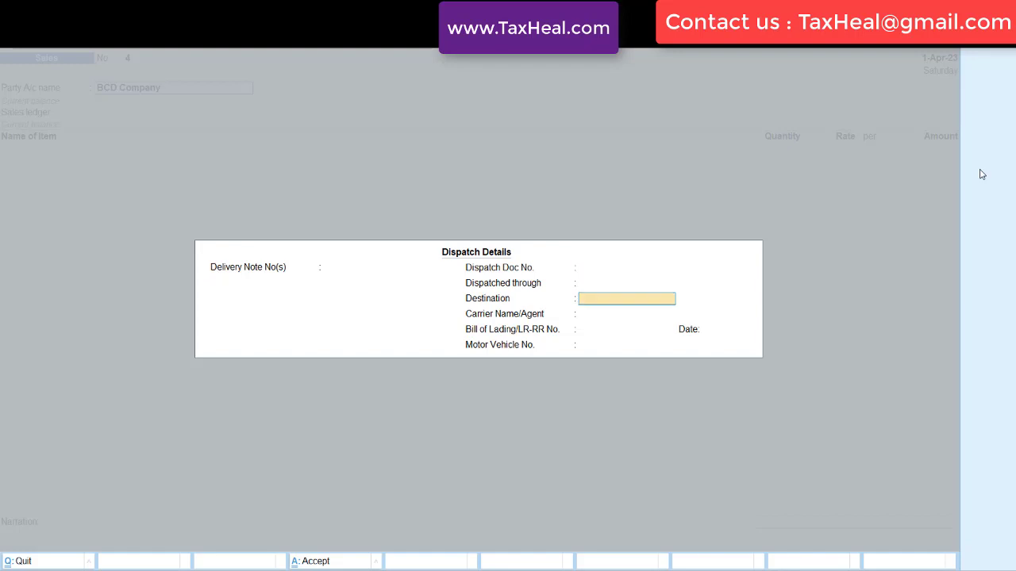
key("Return")
key("Return")
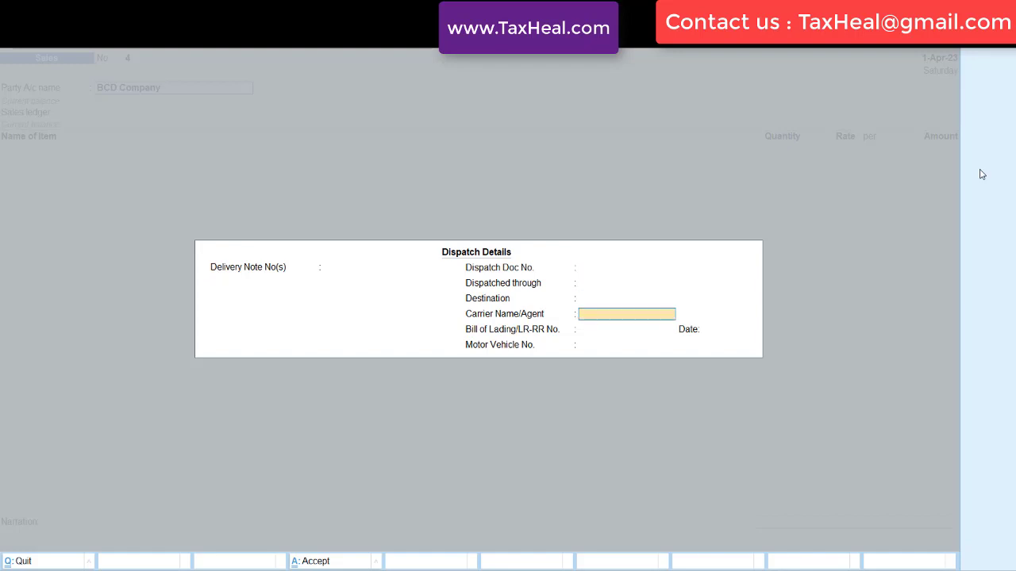
key("Return")
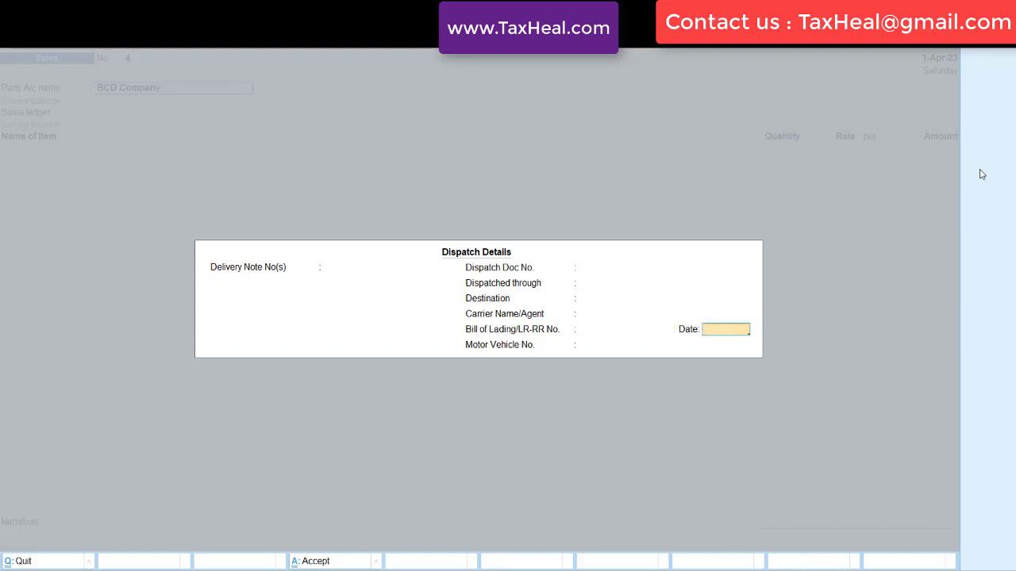
key("Return")
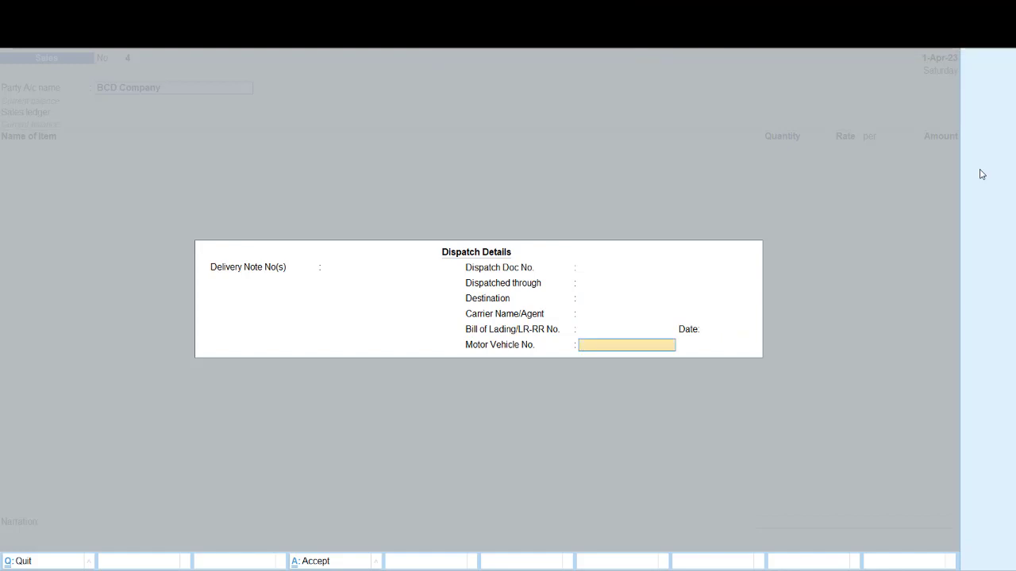
key("Return")
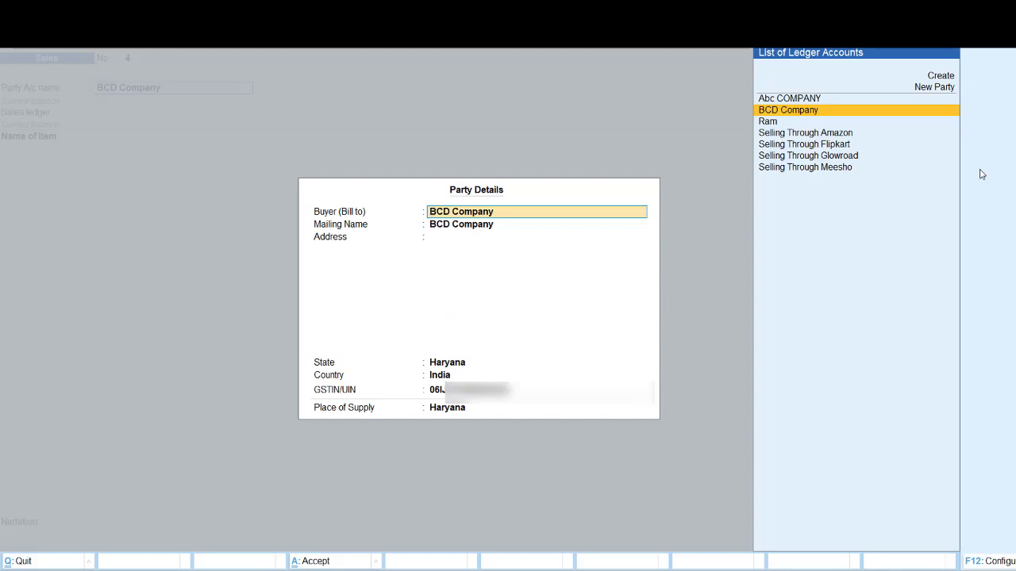
Accept the party details with BCD Company as buyer and Haryana as both the state and place of supply
key("Return")
key("Return")
key("Return")
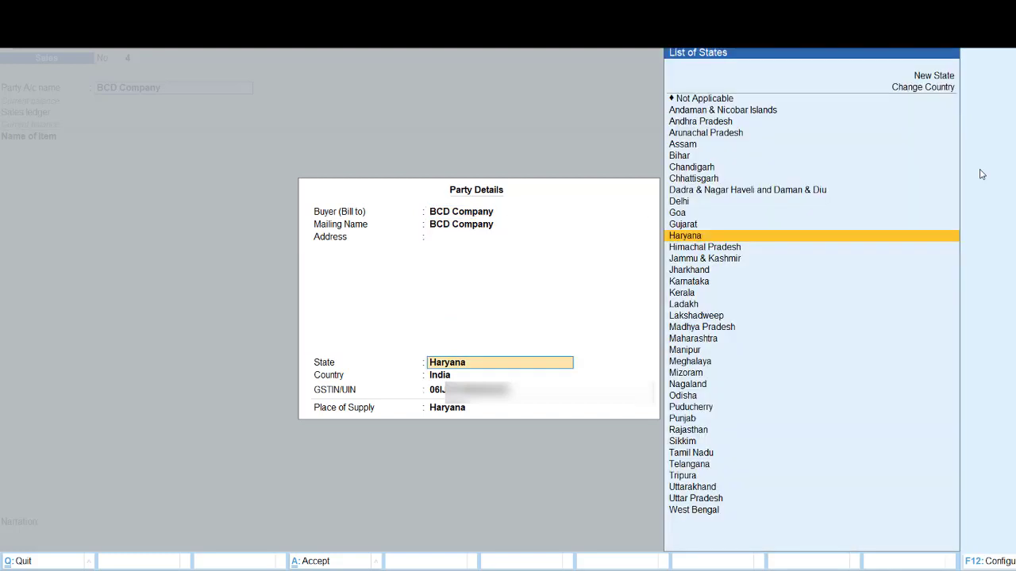
key("Return")
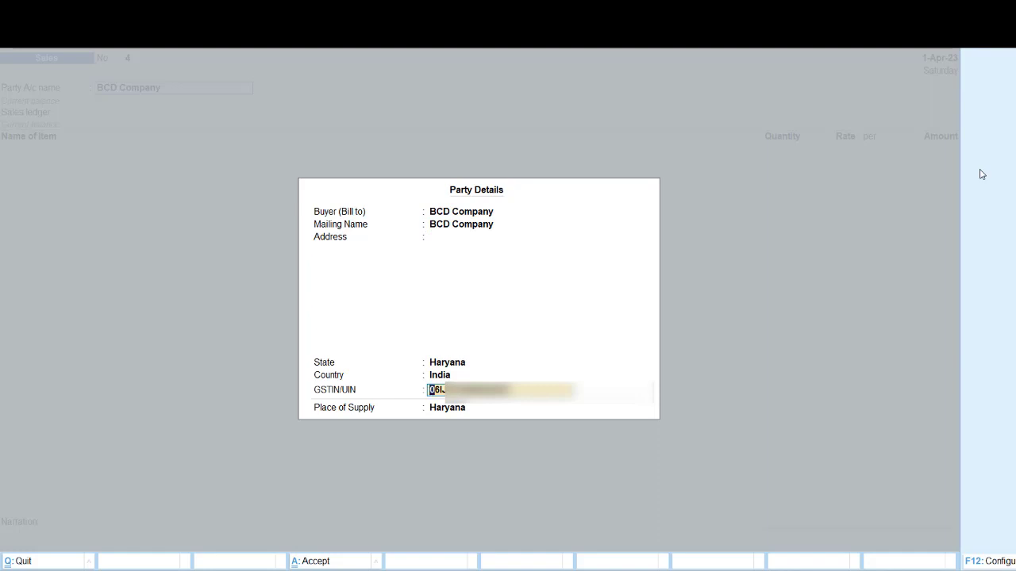
key("Return")
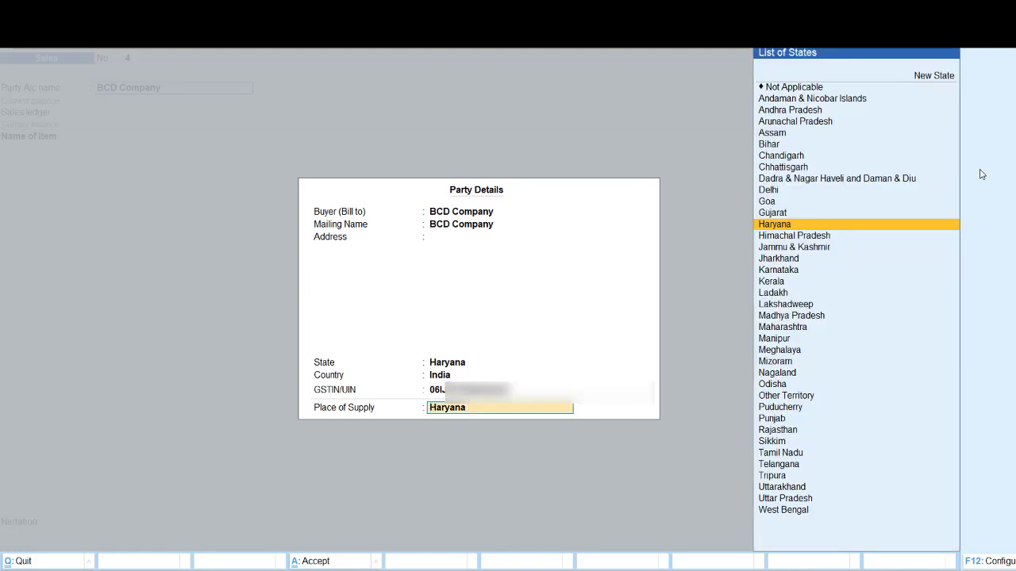
key("Return")
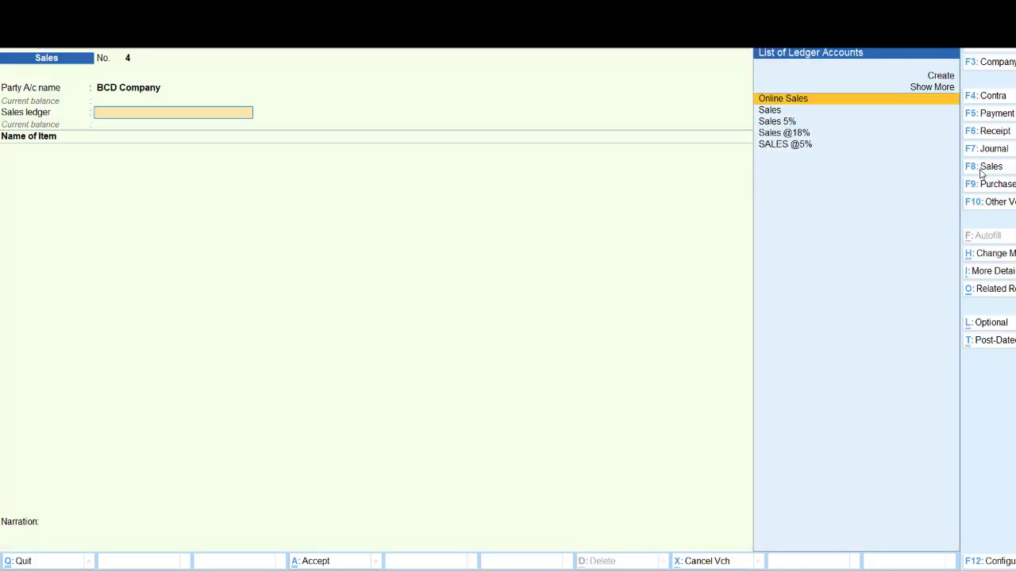
key("Down")
key("Down")
key("Down")
key("Return")
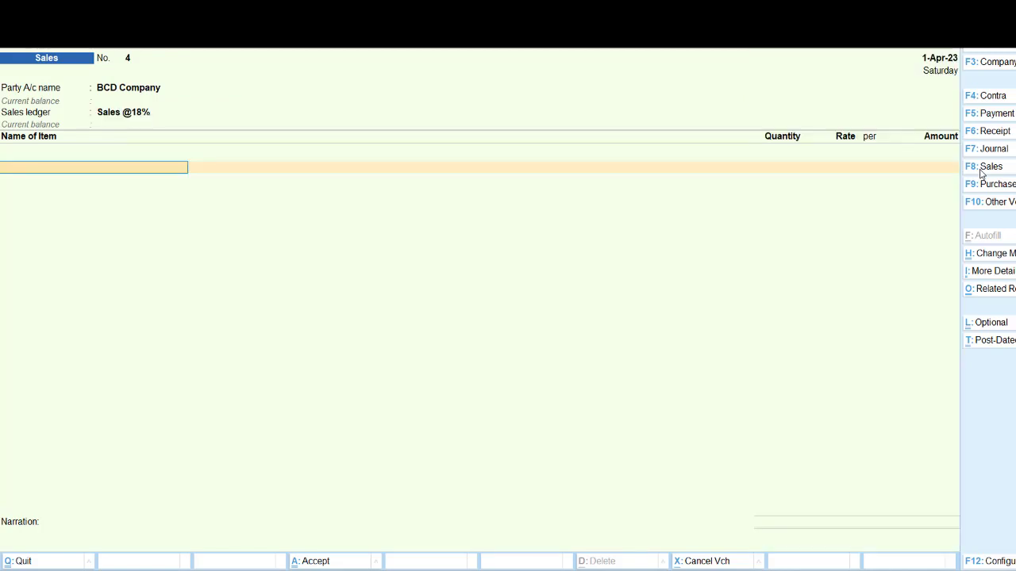
Add 15 PCS of Khadi Kurti at a rate of 200.00 and finish the item list
type("Kh")
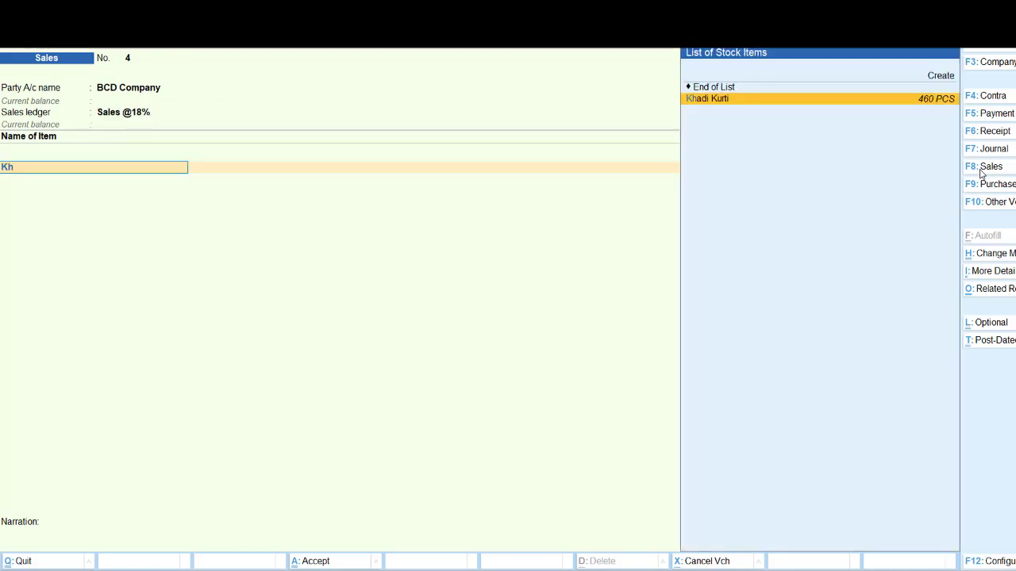
key("Return")
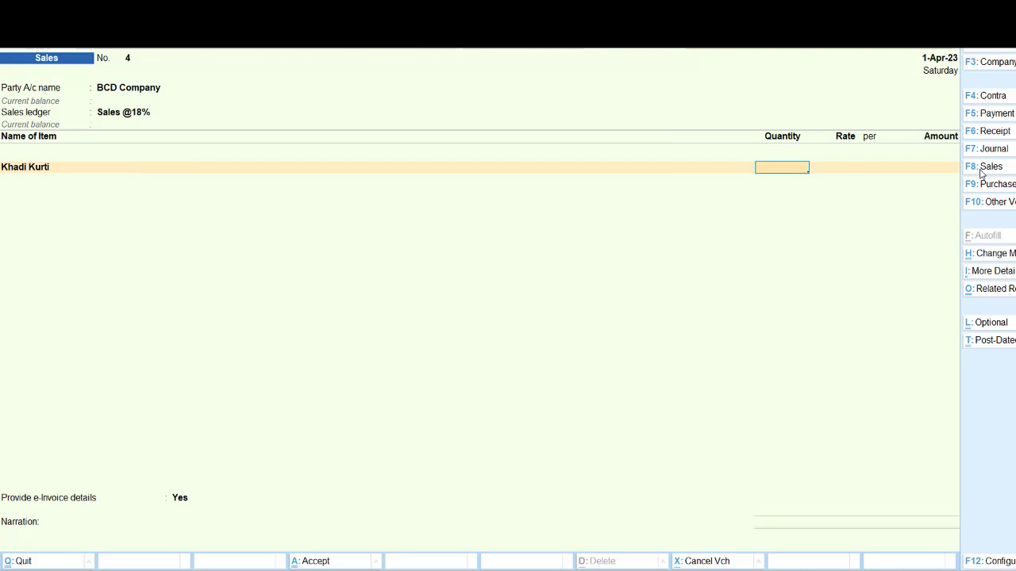
type("15")
key("Return")
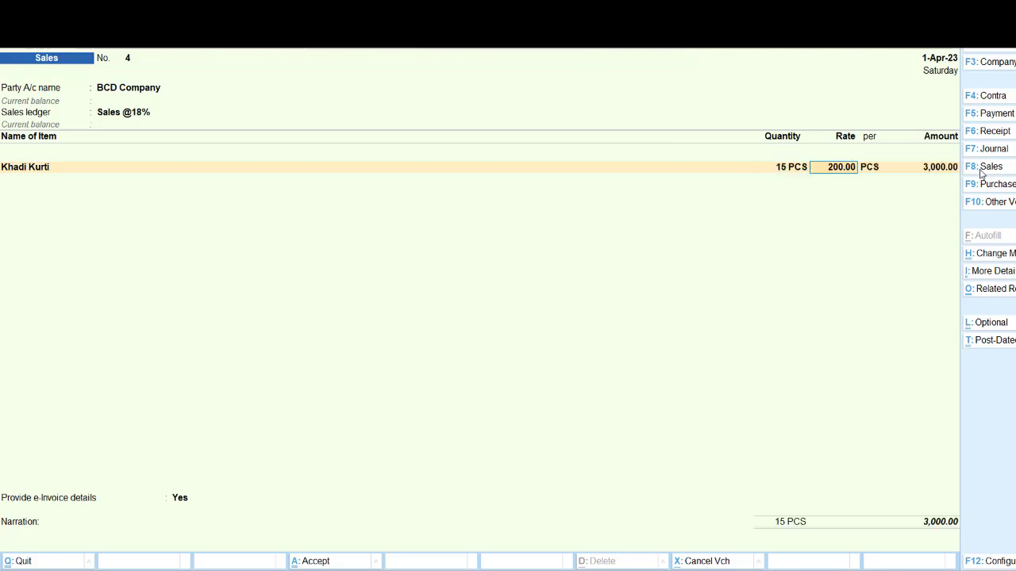
key("Return")
key("Return")
key("Return")
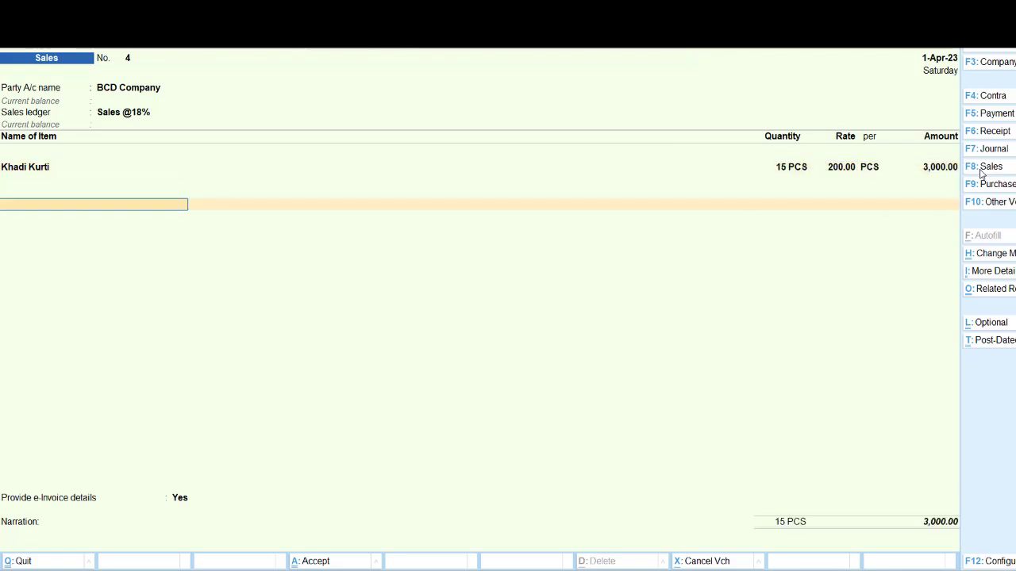
key("Return")
key("Return")
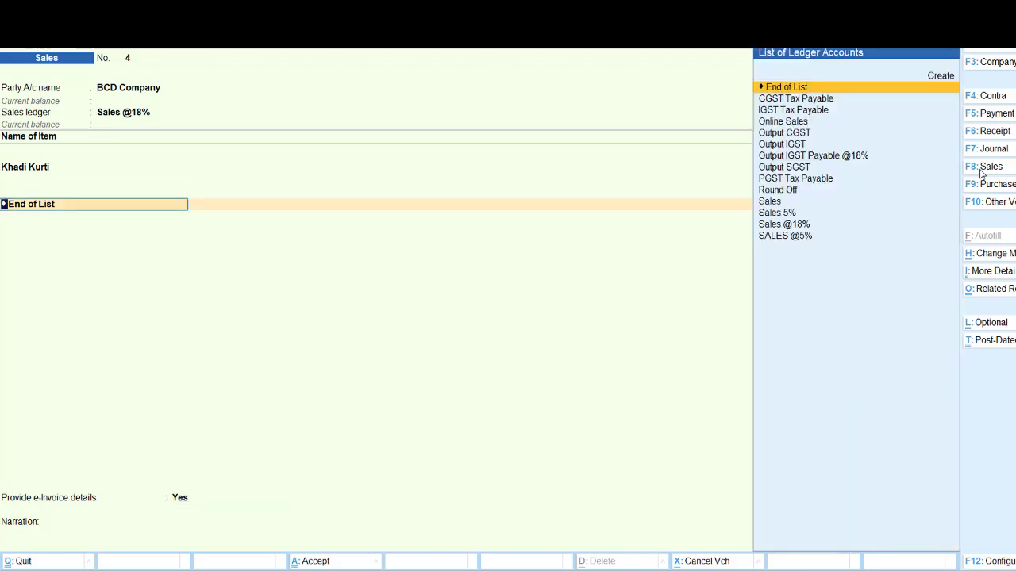
key("Down")
key("Down")
key("Down")
key("Down")
key("Down")
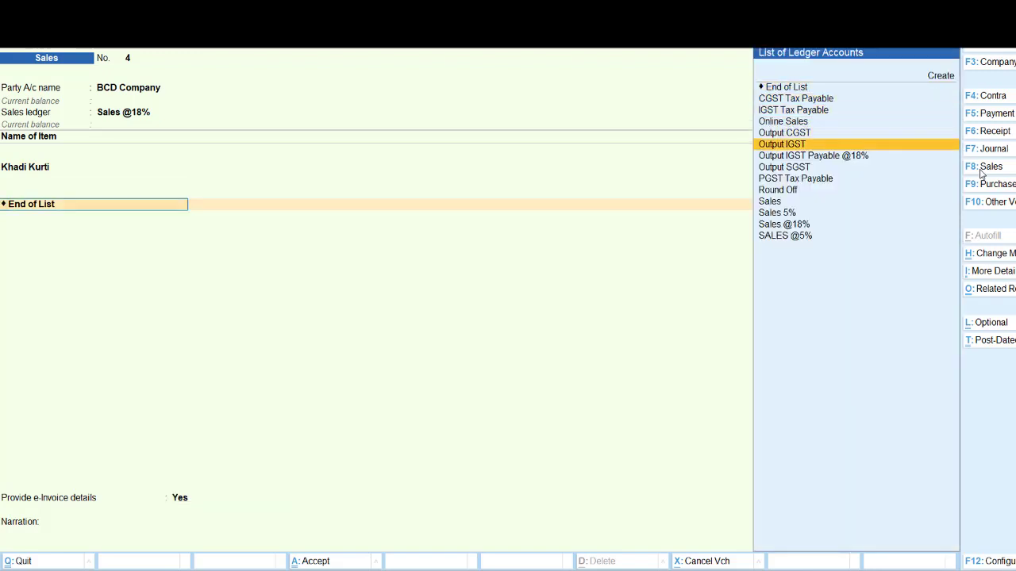
key("Up")
key("Down")
key("Down")
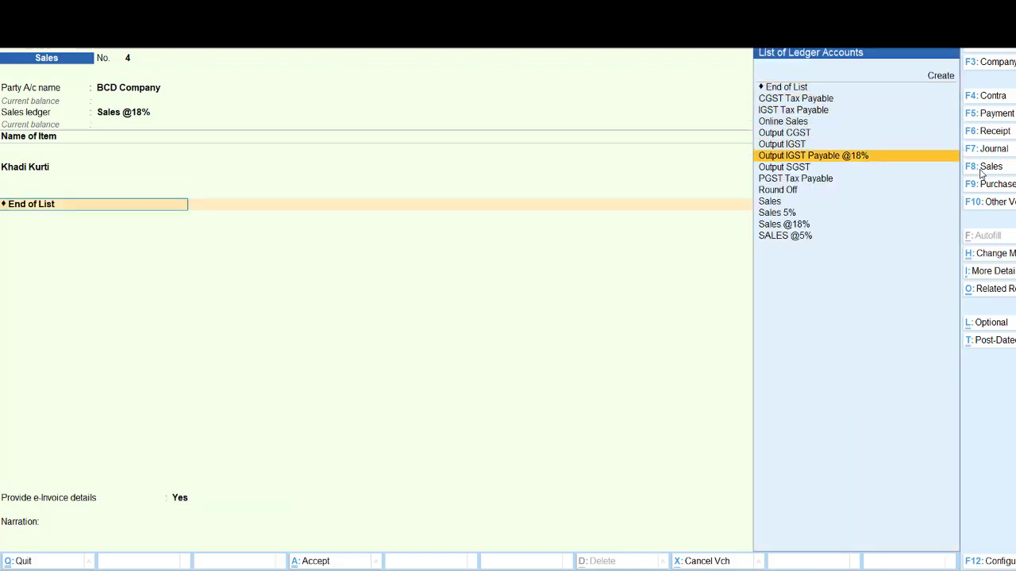
key("Return")
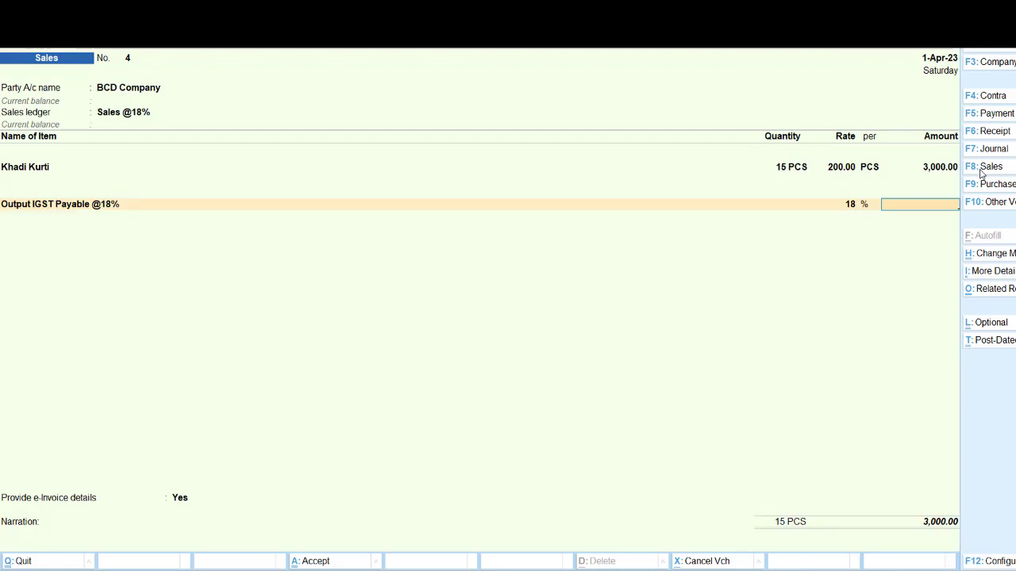
type("540")
key("Return")
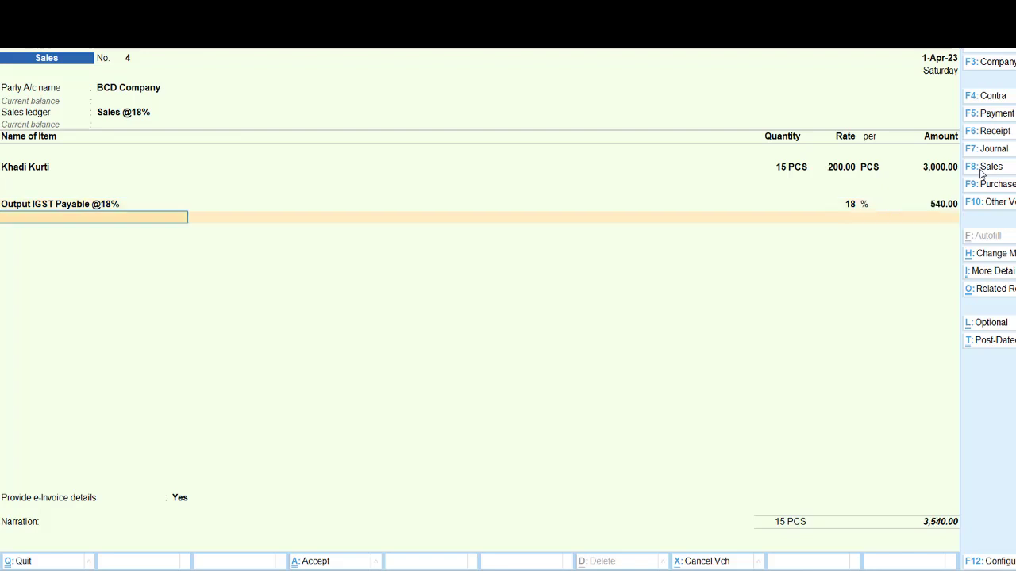
key("Return")
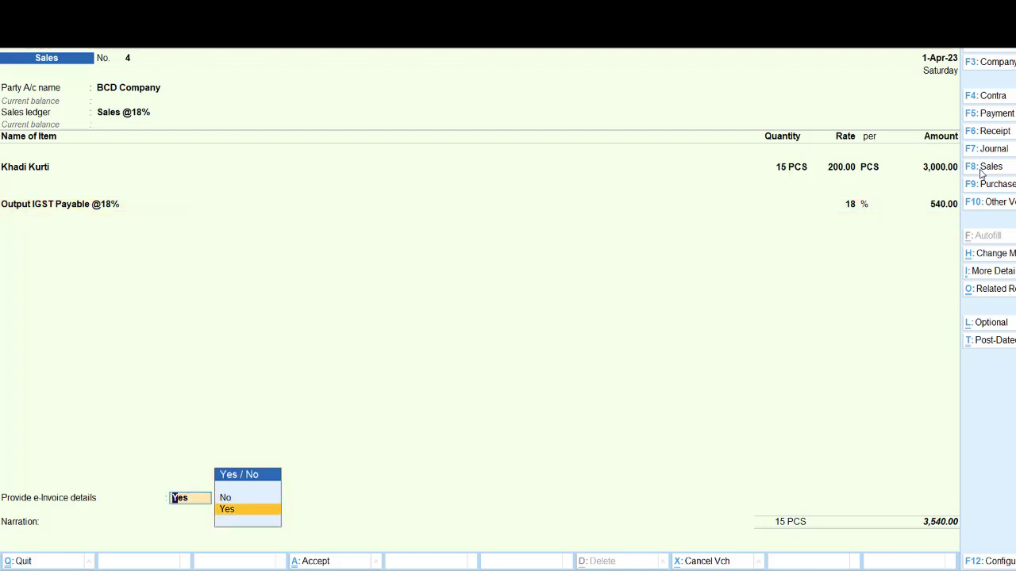
Keep Provide e-Invoice details at Yes and enter Haryana as the bill-to place
key("Return")
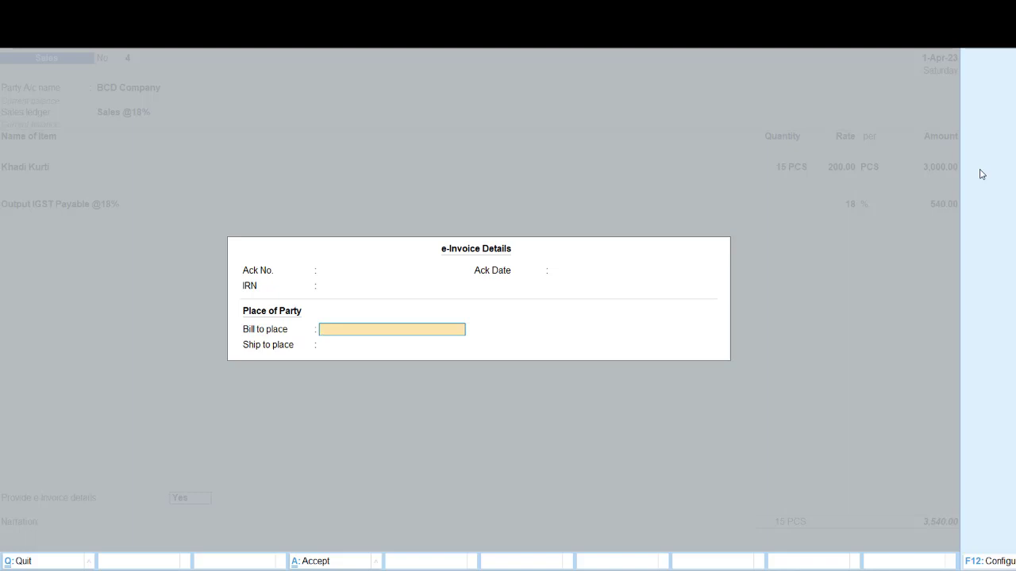
type("Haryana")
key("Return")
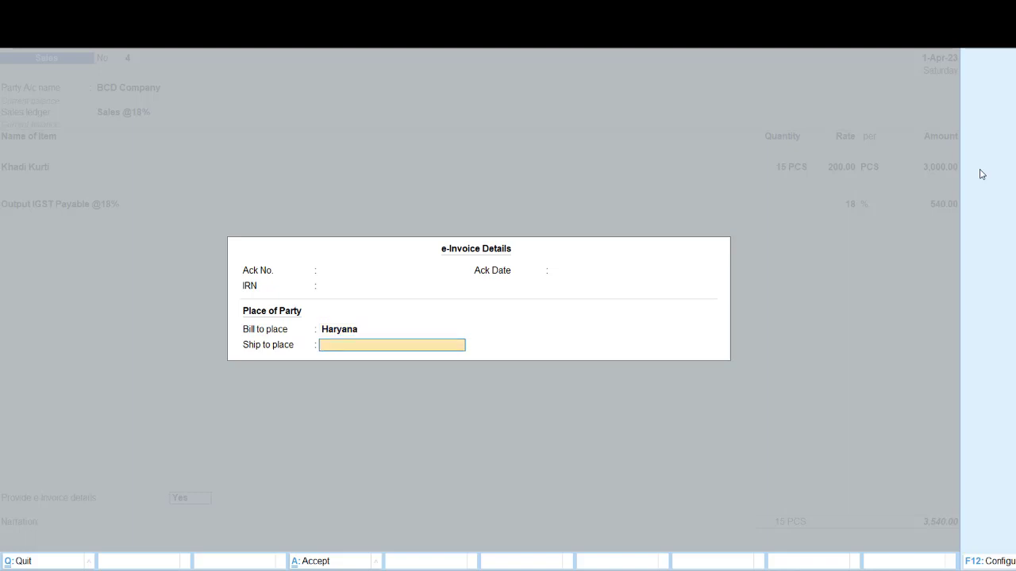
type("Bihar")
key("BackSpace")
key("BackSpace")
key("BackSpace")
key("BackSpace")
key("BackSpace")
key("BackSpace")
Enter Haryana as the ship-to place and accept the e-Invoice details
key("Return")
type("Haryana")
key("Return")
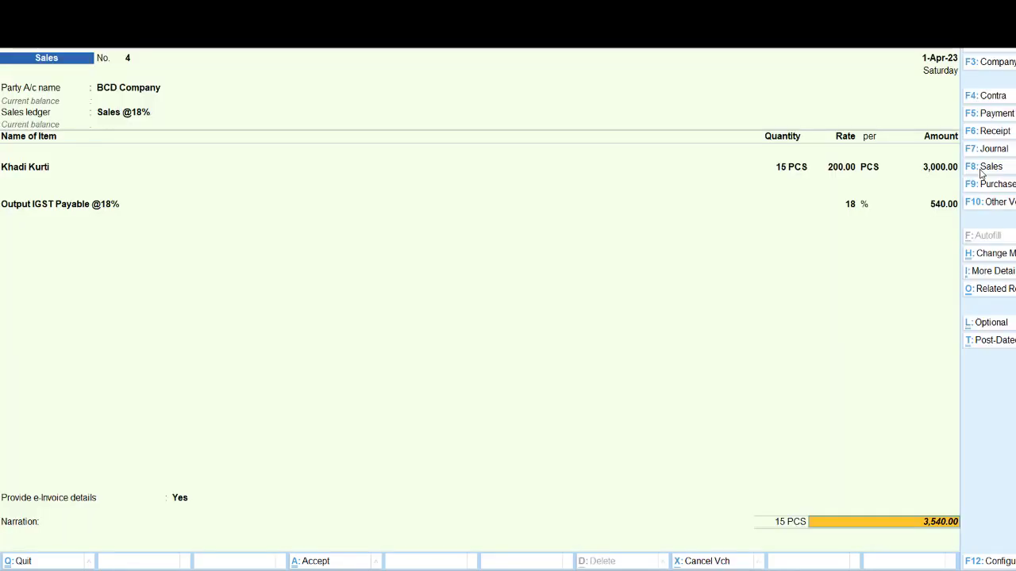
Record the bill-wise details as New Ref 4 for 3,540.00 Dr and enter the narration "being"
key("Return")
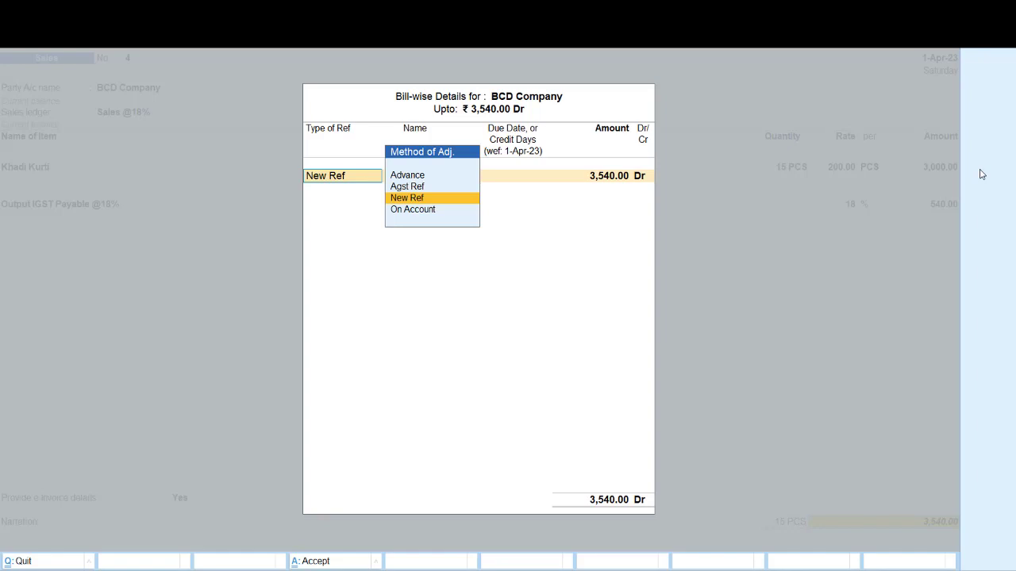
key("Return")
key("Return")
key("Return")
key("Return")
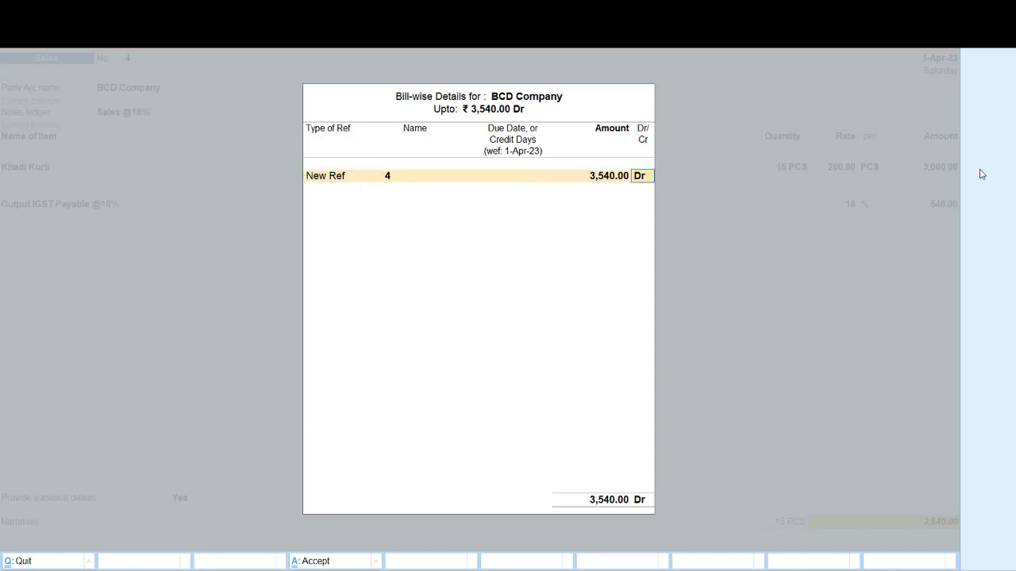
key("Return")
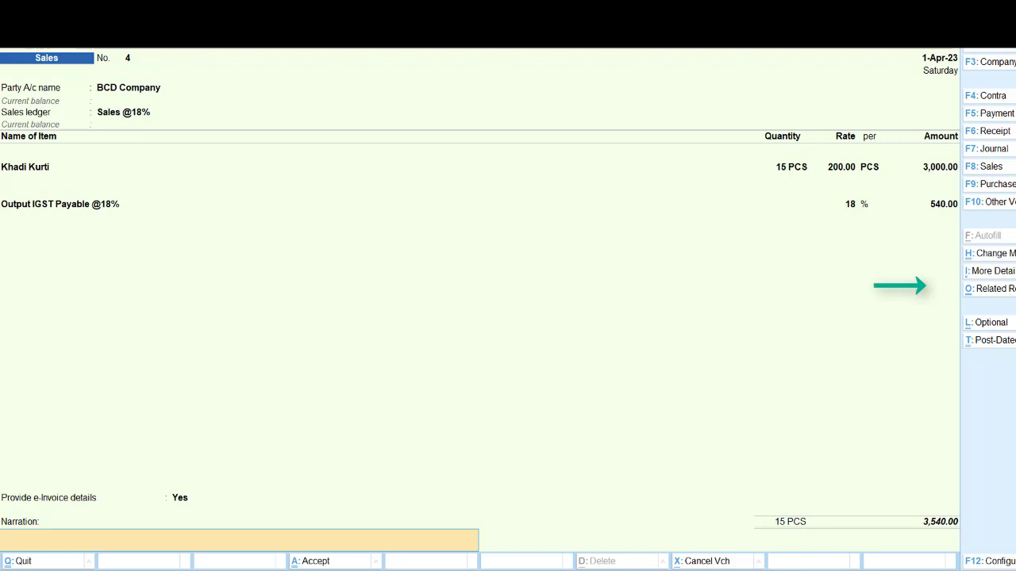
type("being")
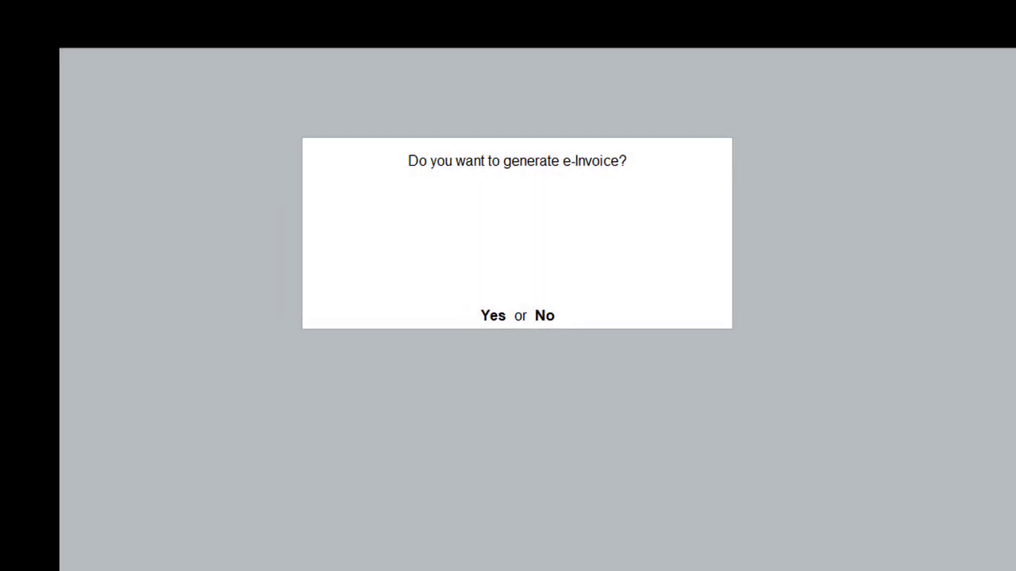
Agree to generate the e-Invoice and open the print preview of the Tax Invoice
left_click(429, 321)
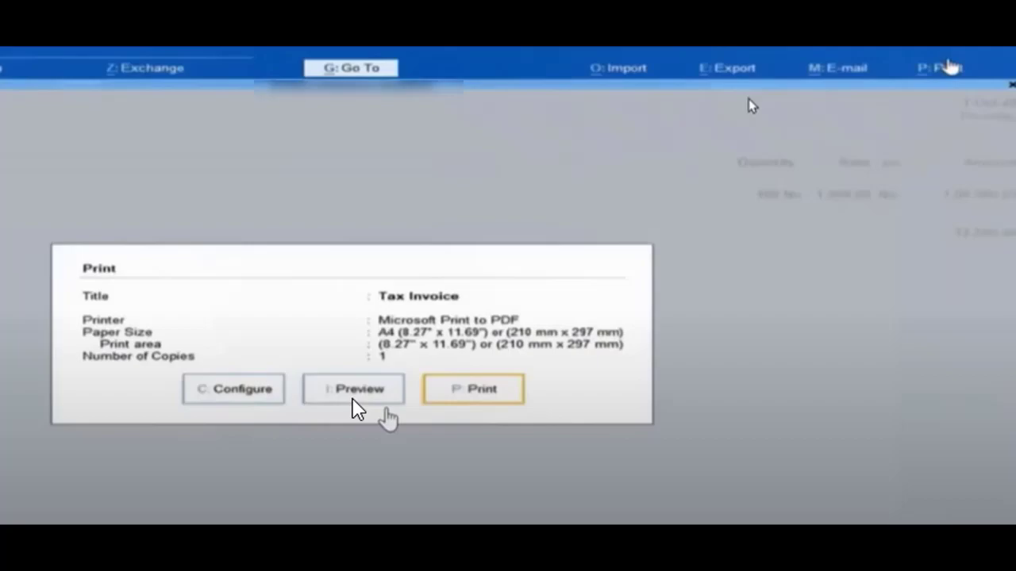
left_click(386, 406)
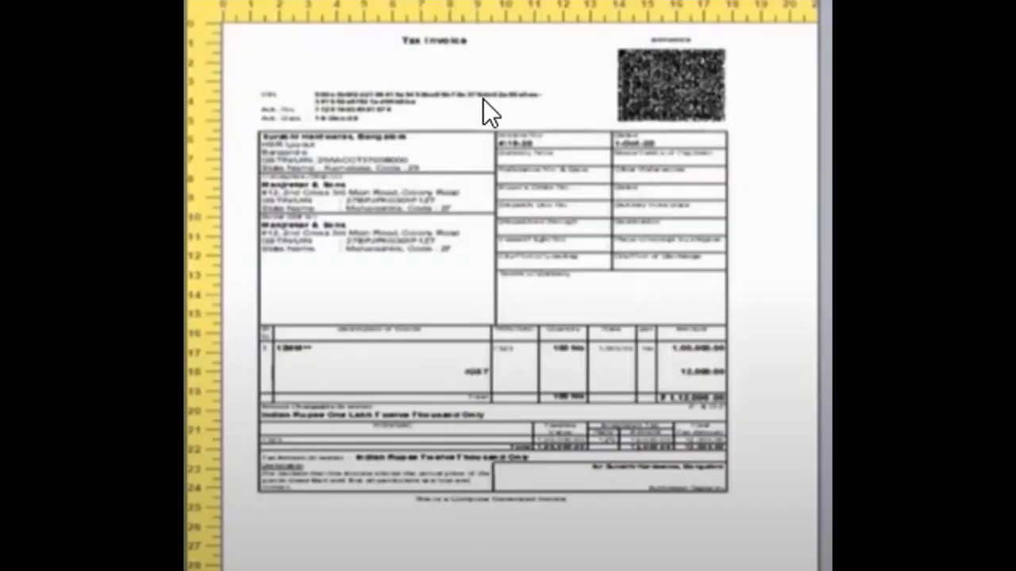